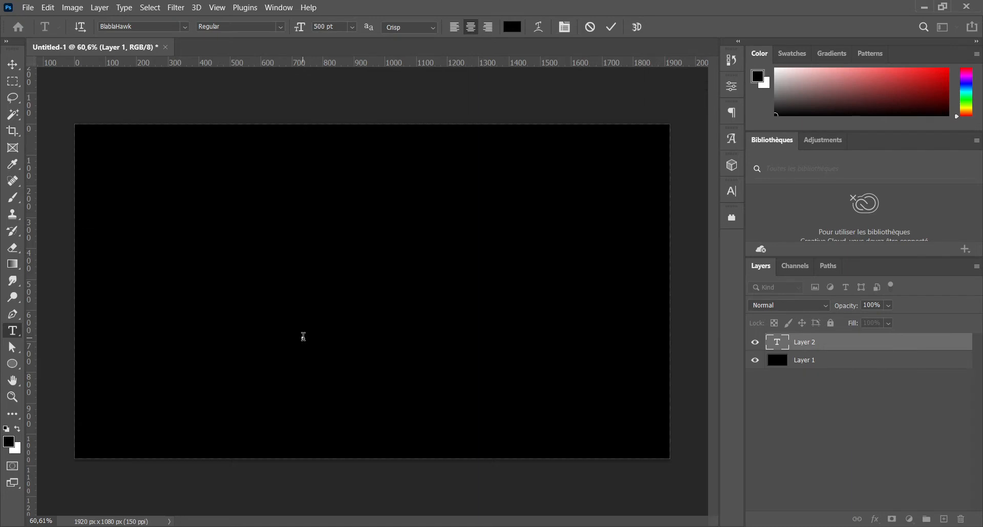
# Step: Set the text colour to white (ffffff) and enter the text "ADRi" on the canvas
pyautogui.click(511, 26)
pyautogui.write('ffffff')
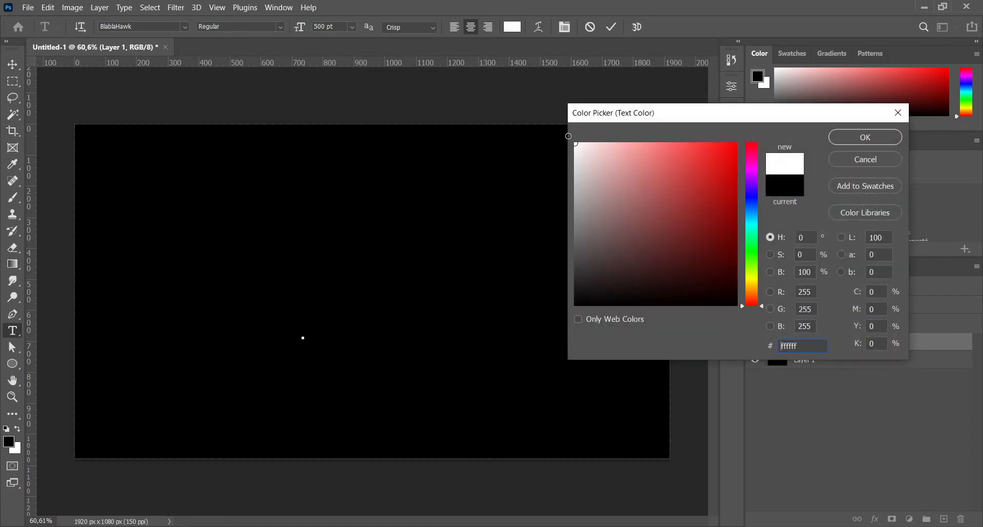
pyautogui.click(863, 137)
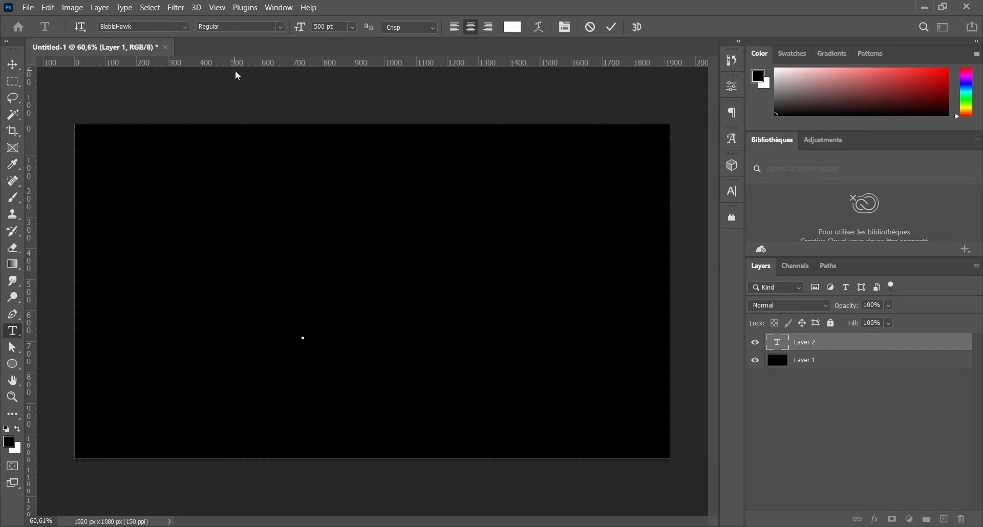
pyautogui.write('ADRi')
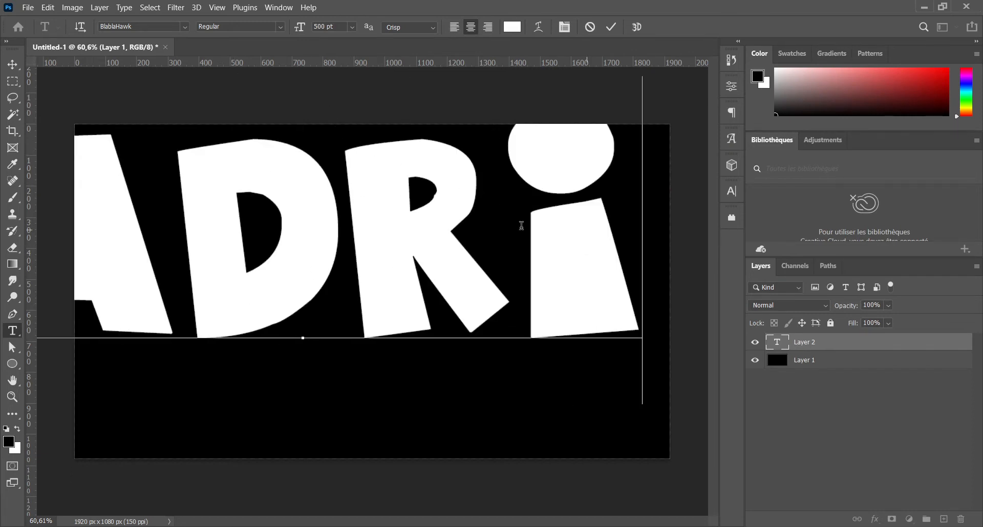
# Step: Set the font size of the whole "ADRi" text to 300 pt
pyautogui.moveTo(520, 221); pyautogui.dragTo(54, 226)
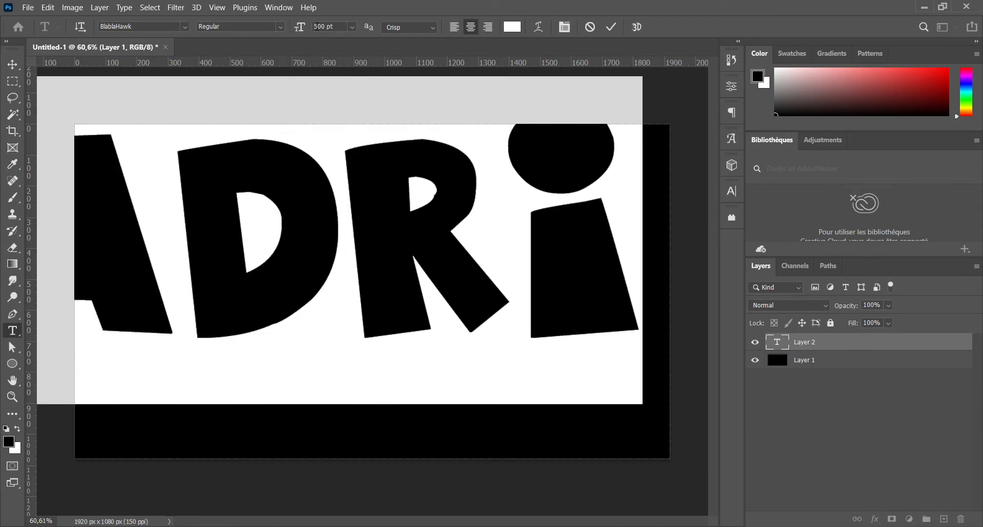
pyautogui.moveTo(317, 27); pyautogui.dragTo(304, 30)
pyautogui.press('Return')
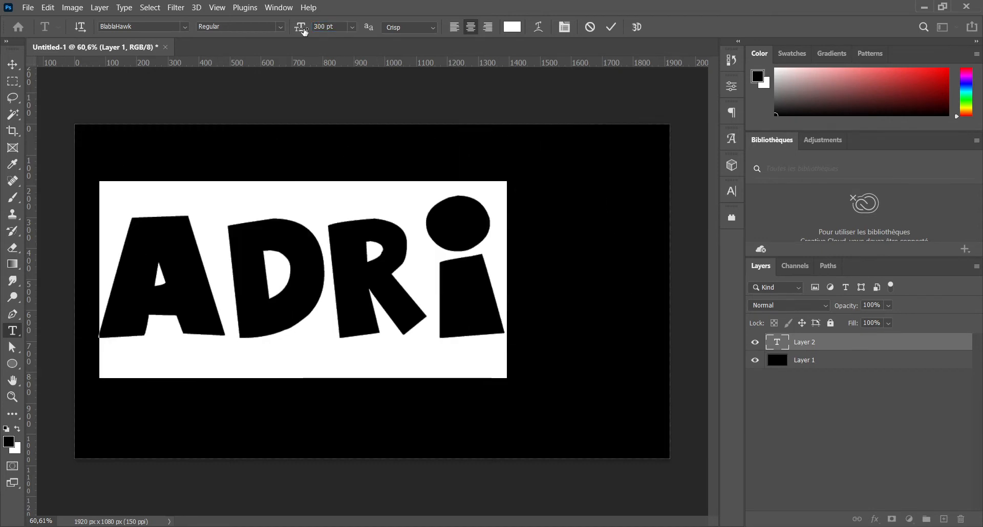
# Step: Centre the "ADRi" text horizontally and vertically on the canvas, leaving no active selection
pyautogui.click(13, 64)
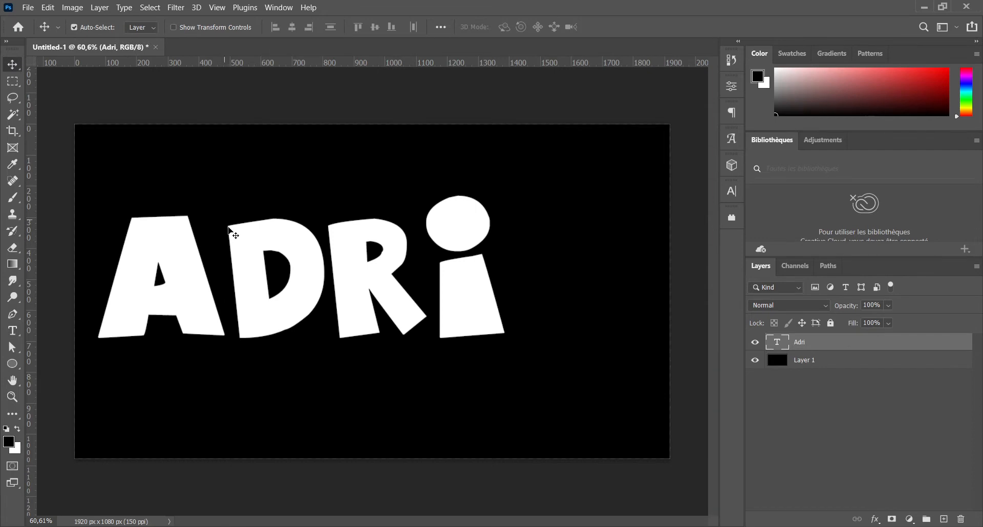
pyautogui.moveTo(246, 247); pyautogui.dragTo(306, 263)
pyautogui.hotkey('ctrl', 'a')
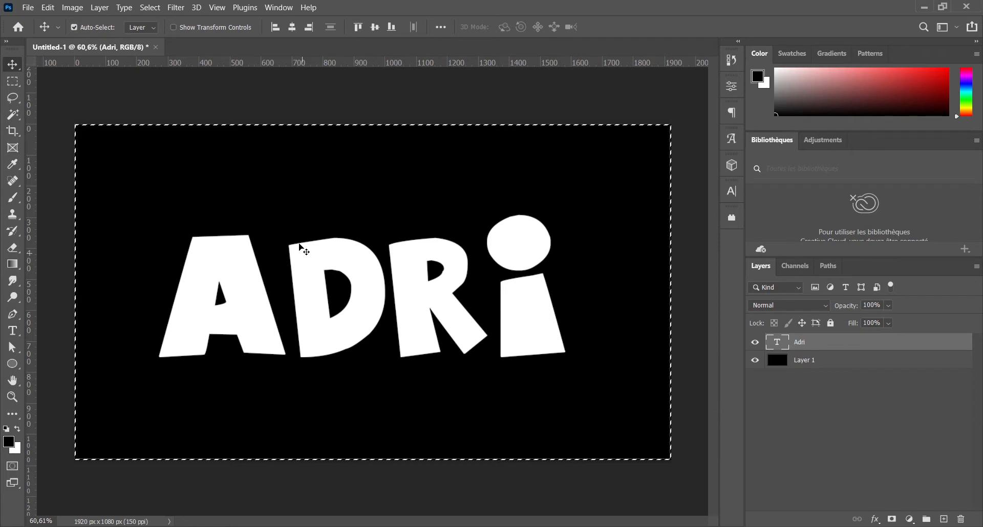
pyautogui.click(292, 27)
pyautogui.click(373, 29)
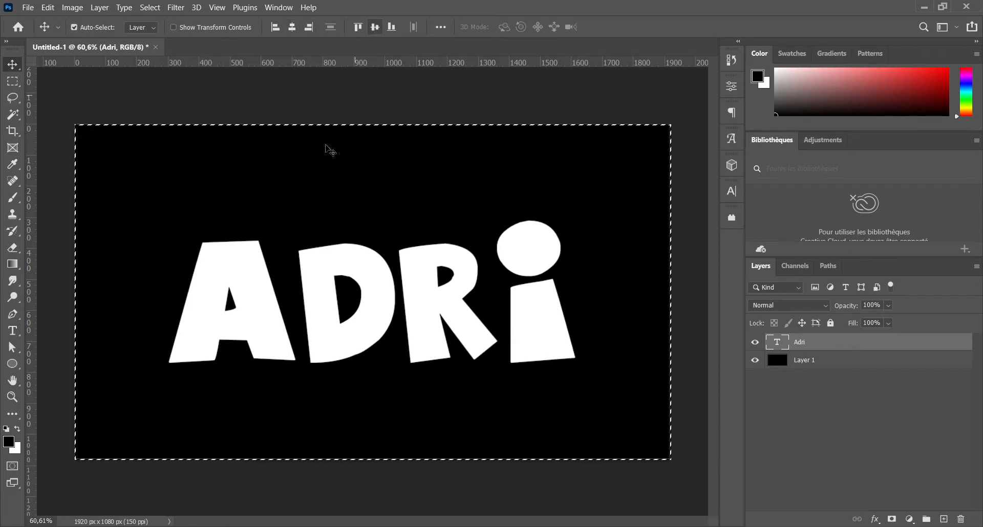
pyautogui.hotkey('ctrl', 'd')
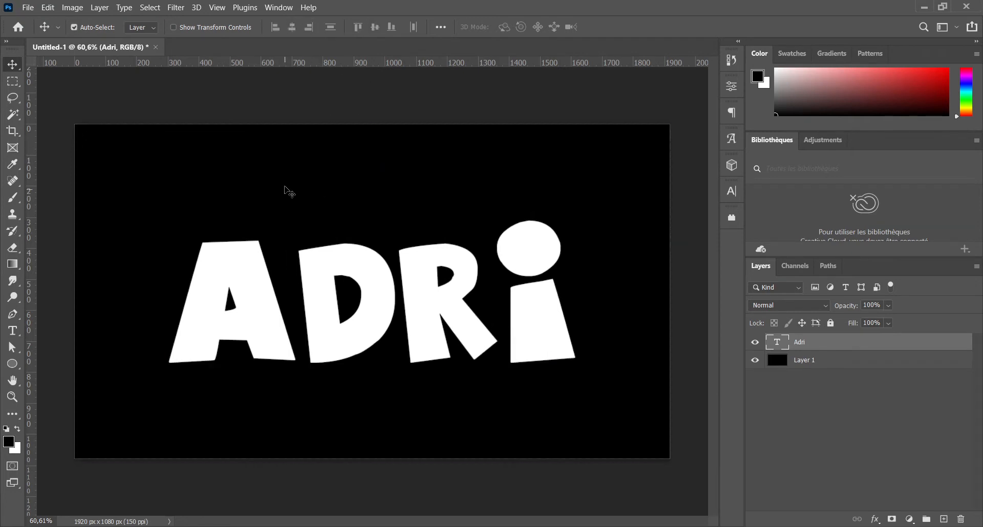
# Step: Convert the Adri text layer to a shape and fill it with the cyan-to-blue linear gradient preset
pyautogui.rightClick(802, 345)
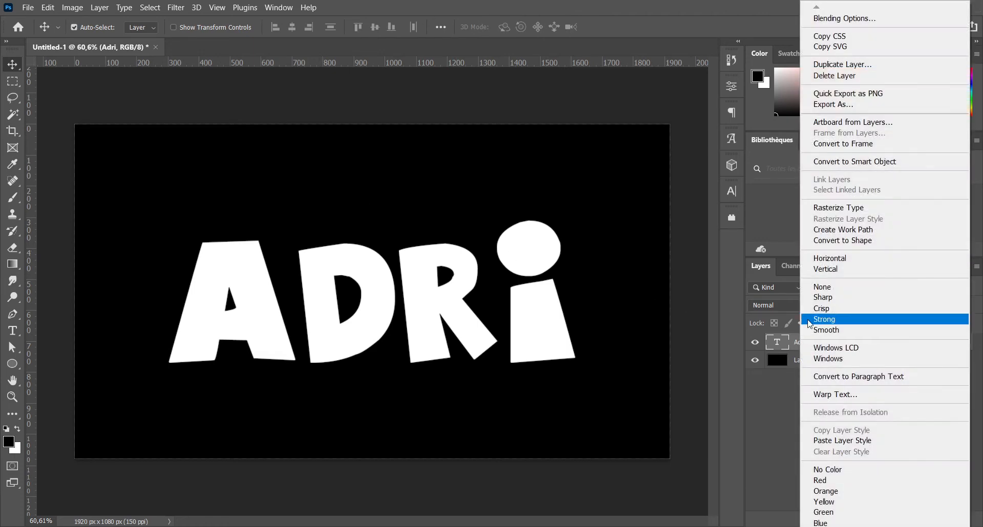
pyautogui.click(845, 241)
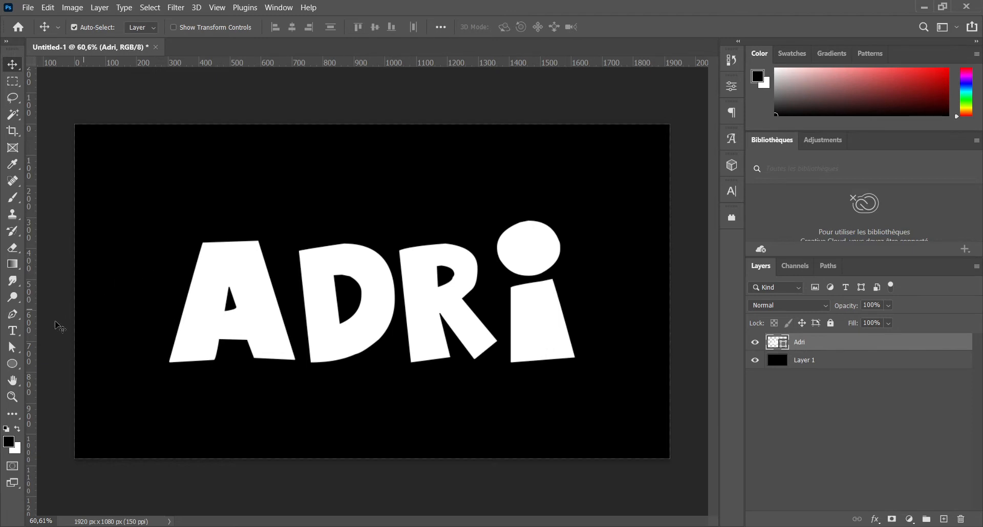
pyautogui.click(14, 347)
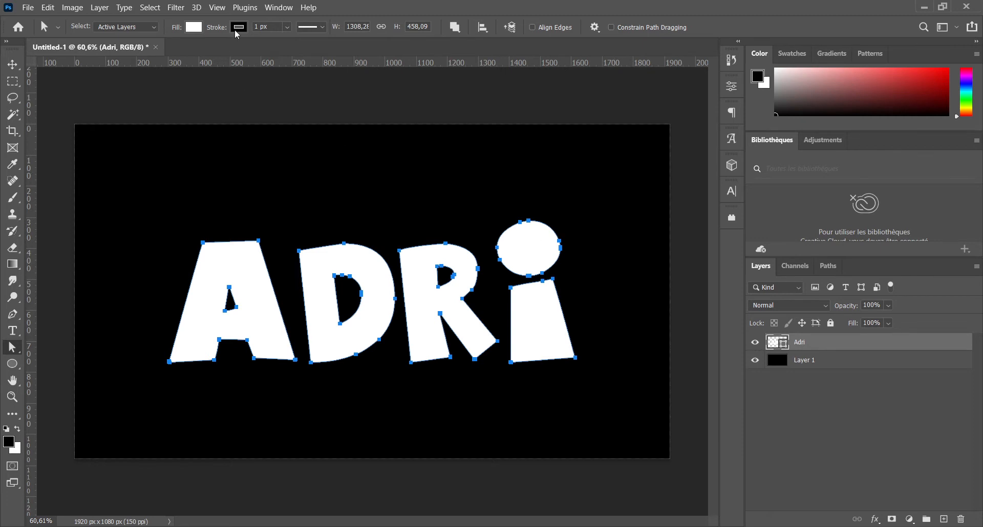
pyautogui.click(196, 28)
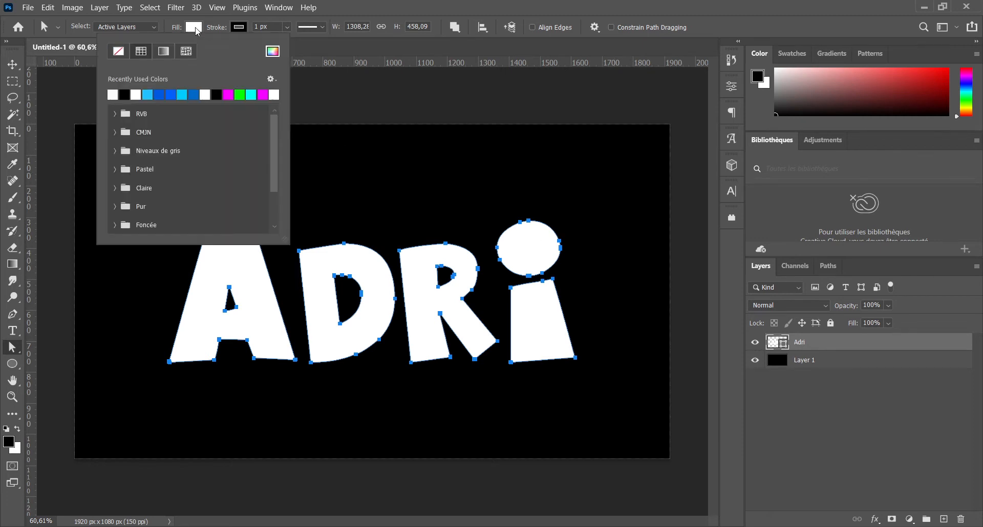
pyautogui.click(163, 51)
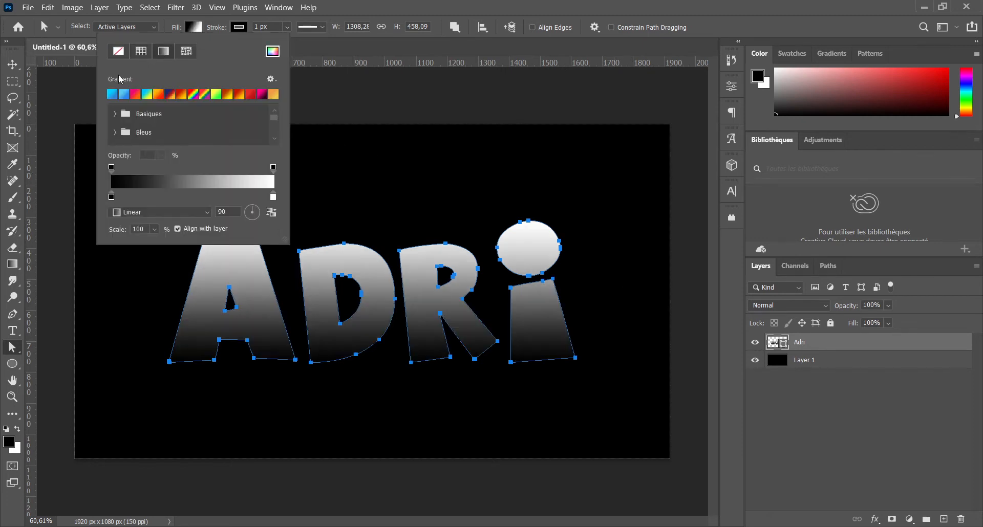
pyautogui.click(113, 95)
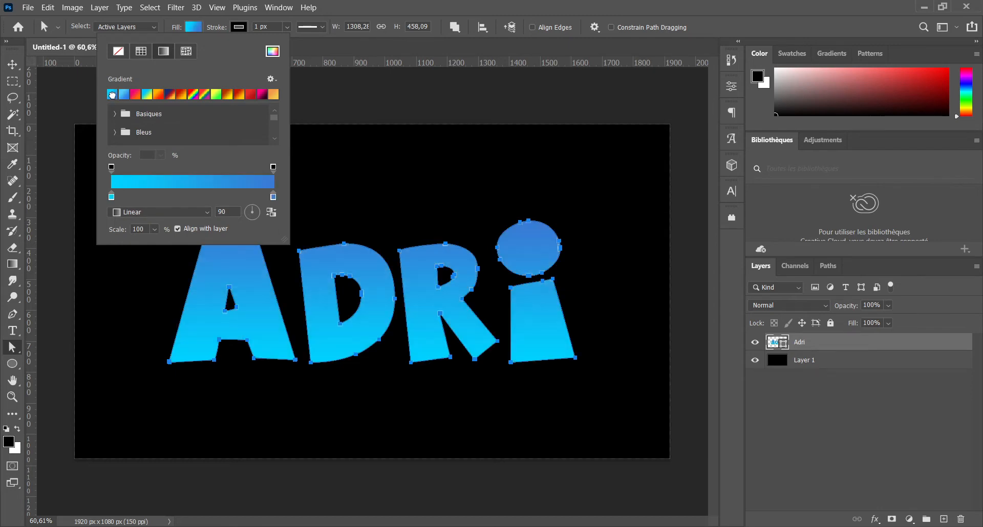
# Step: Recolour the fill gradient of the Adri shape with 0054ff at the start stop and 00e4ff at the end stop
pyautogui.doubleClick(112, 196)
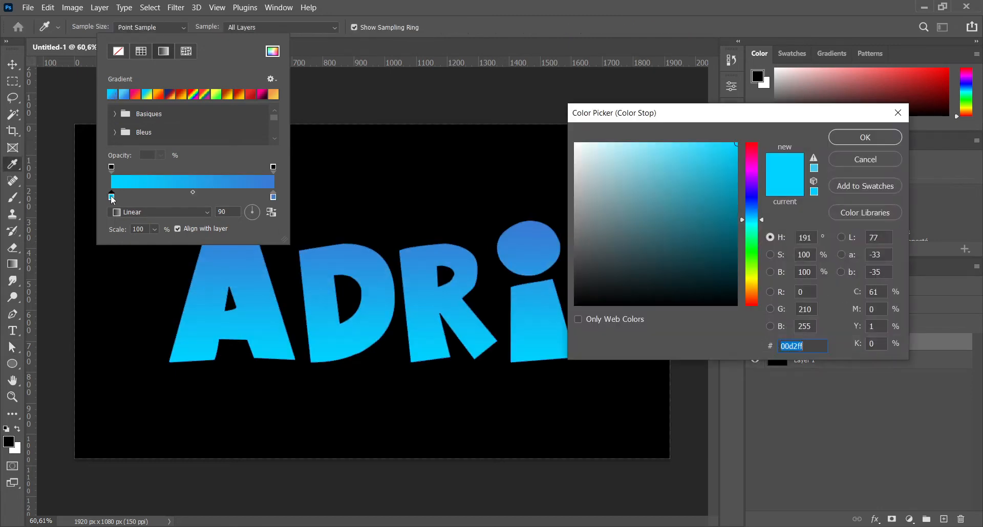
pyautogui.click(753, 205)
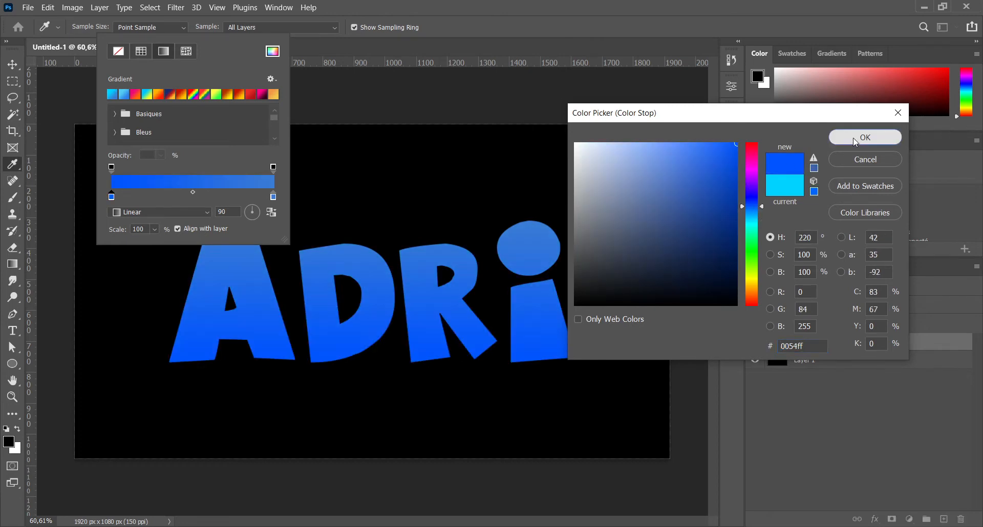
pyautogui.click(865, 137)
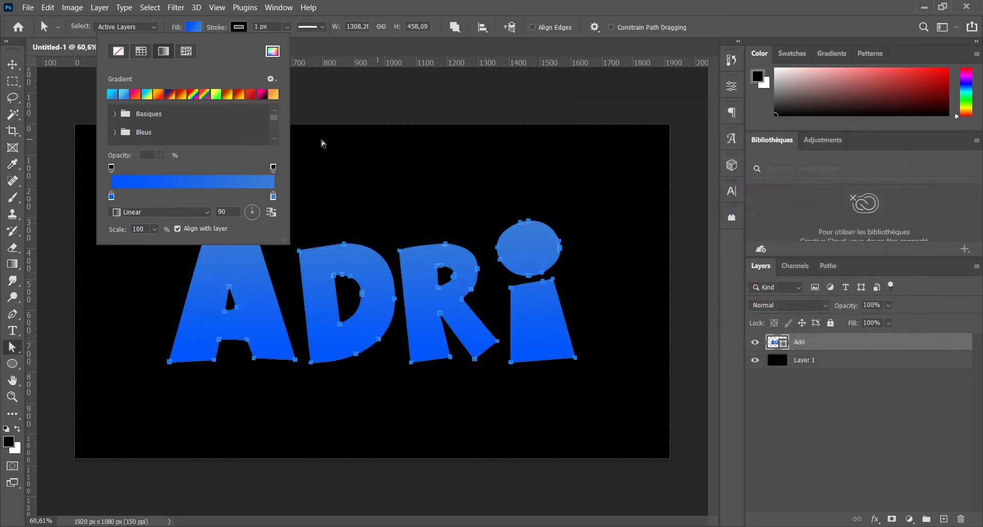
pyautogui.doubleClick(275, 198)
pyautogui.click(754, 222)
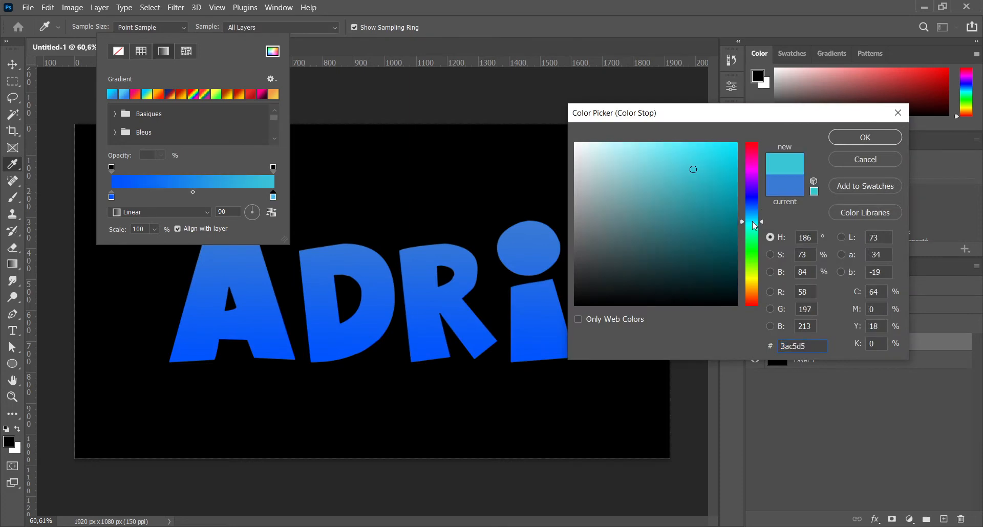
pyautogui.click(737, 143)
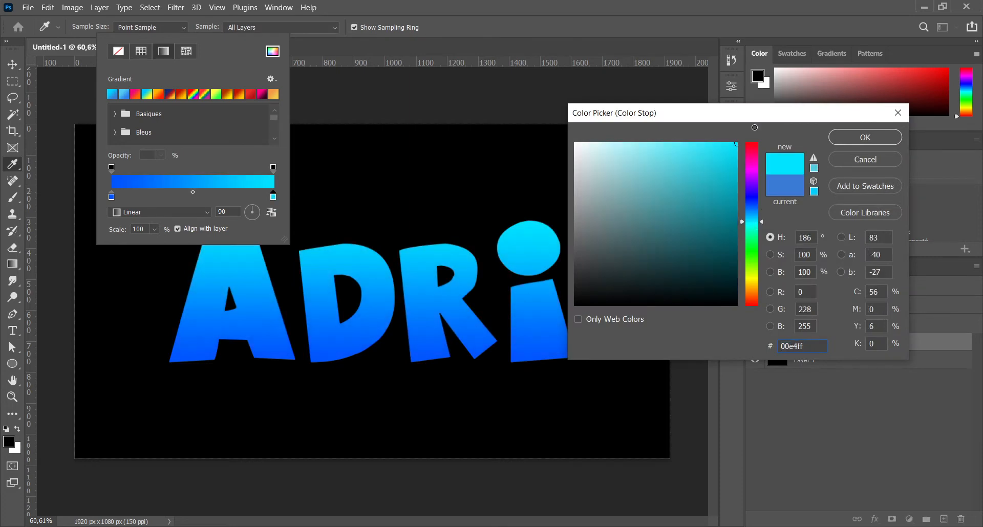
pyautogui.click(838, 138)
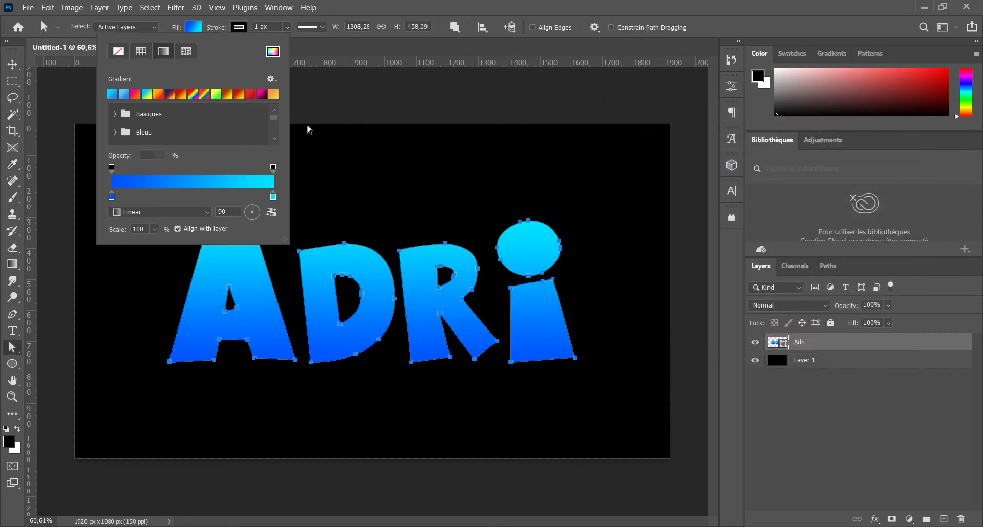
pyautogui.click(376, 10)
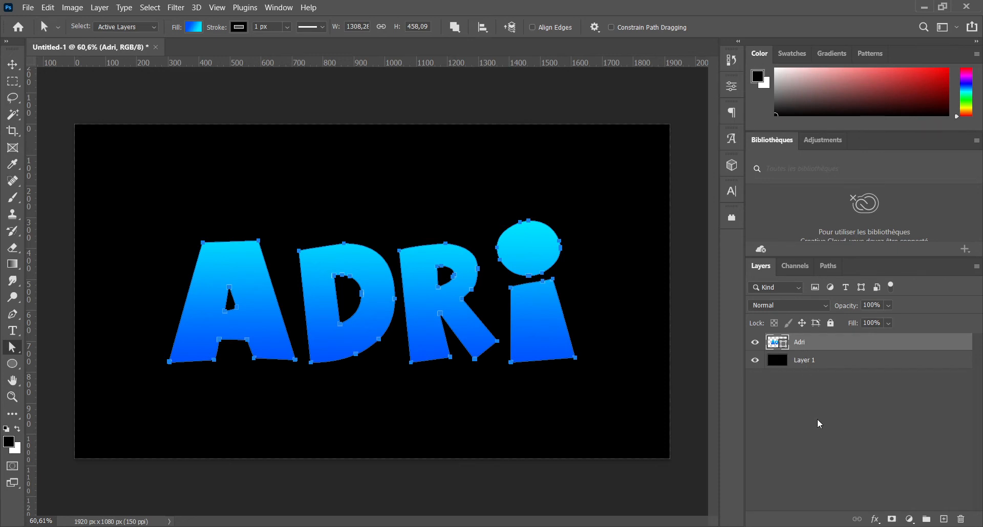
# Step: Make three duplicates of the Adri shape layer, all stacked between the original and the black background layer
pyautogui.hotkey('ctrl', 'j')
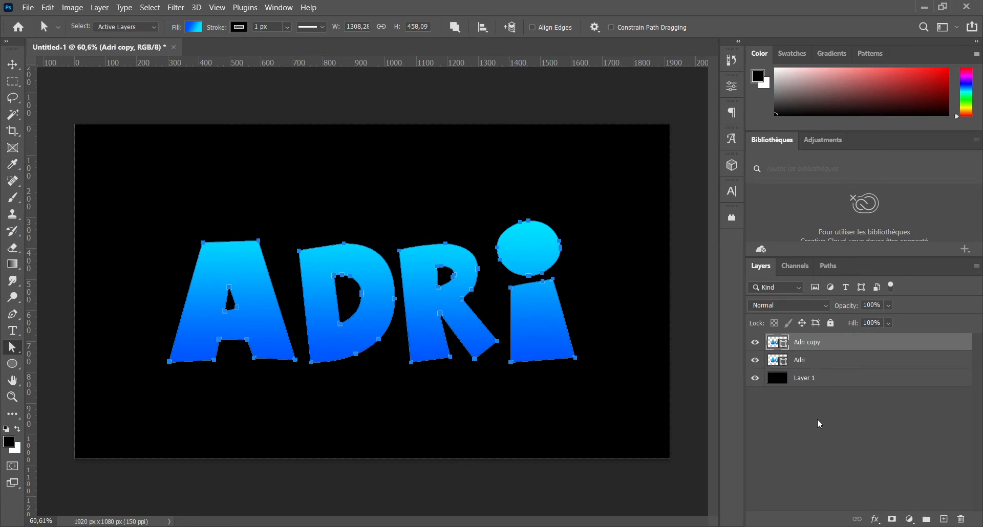
pyautogui.moveTo(811, 342); pyautogui.dragTo(809, 370)
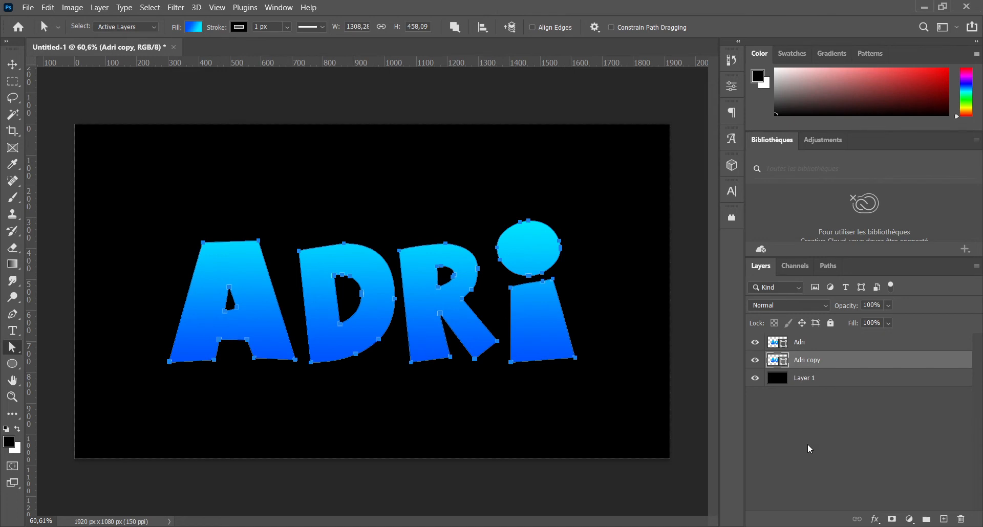
pyautogui.hotkey('ctrl', 'j')
pyautogui.hotkey('ctrl', 'j')
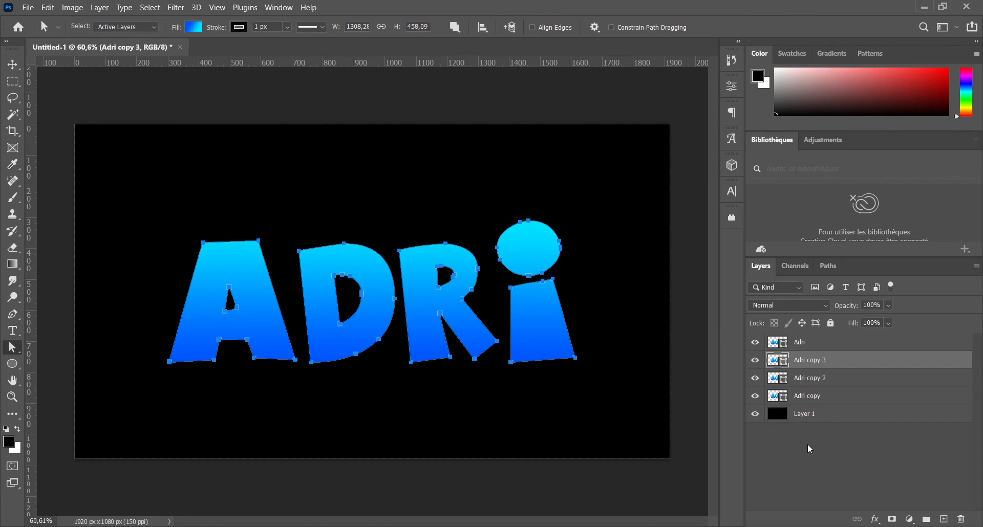
# Step: Remove the fill from the Adri copy 3 layer and set its stroke colour to white (ffffff)
pyautogui.click(807, 396)
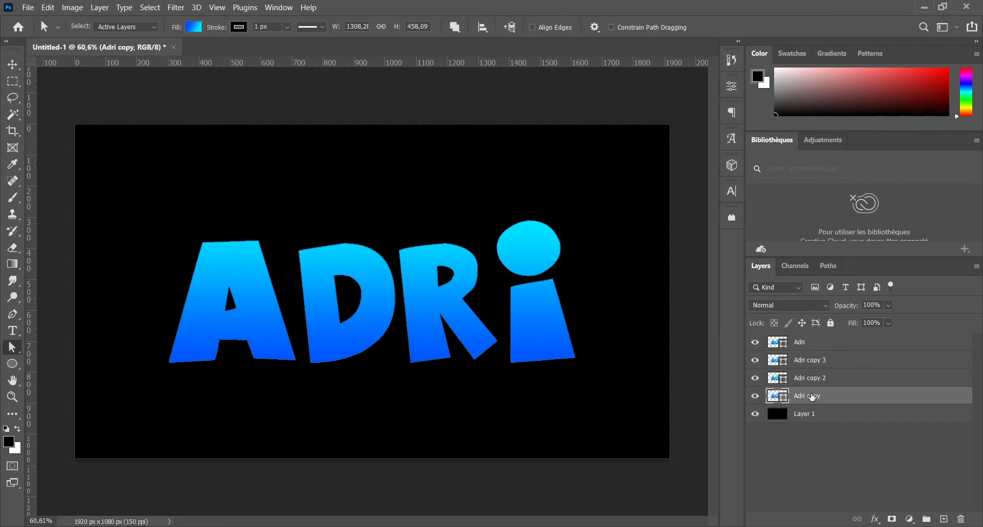
pyautogui.click(804, 361)
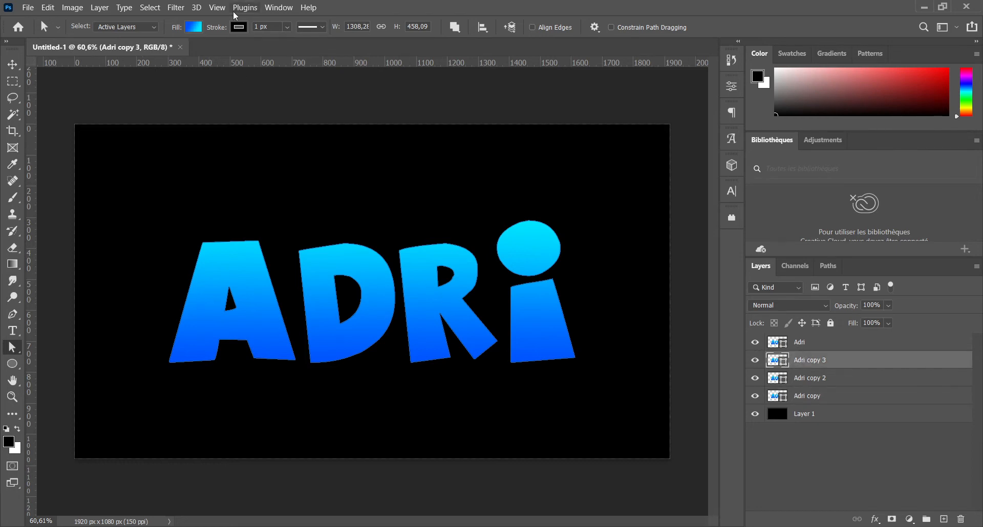
pyautogui.click(195, 27)
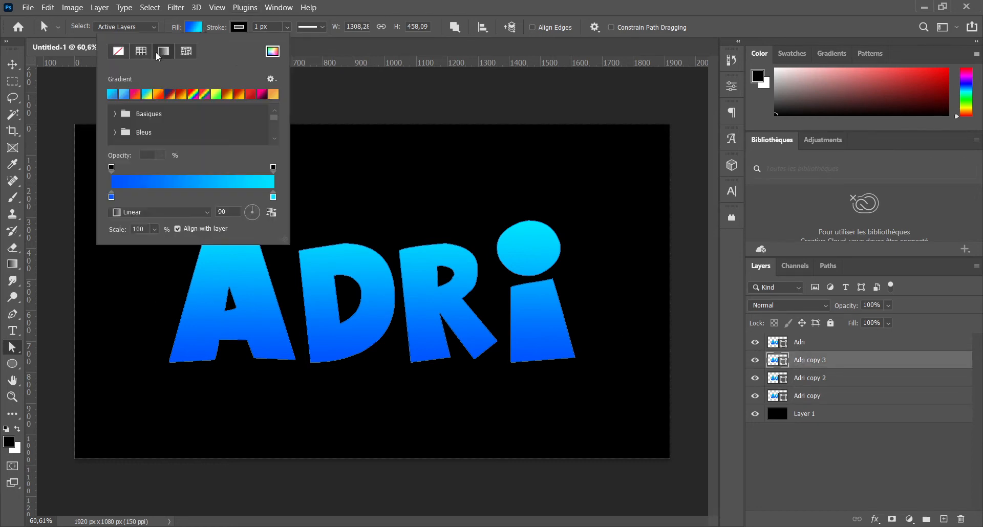
pyautogui.click(119, 51)
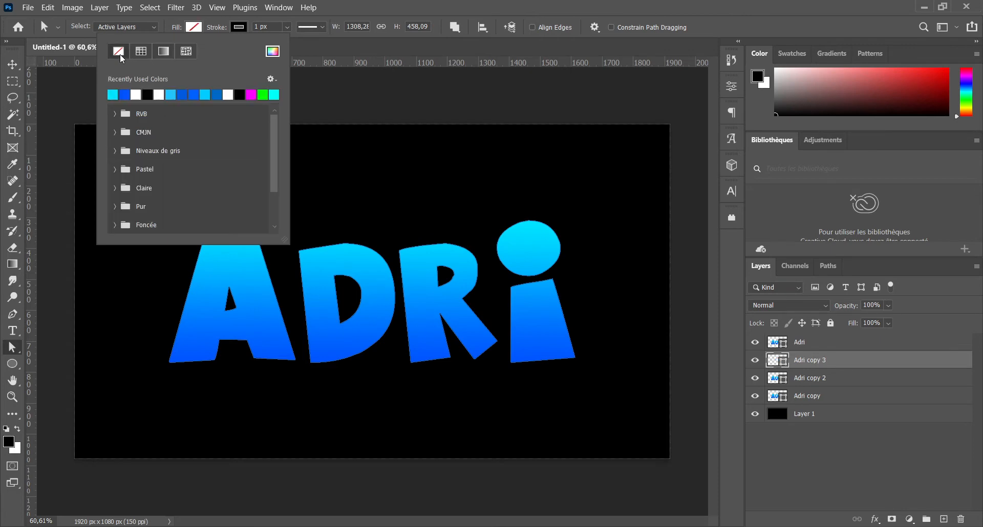
pyautogui.click(239, 27)
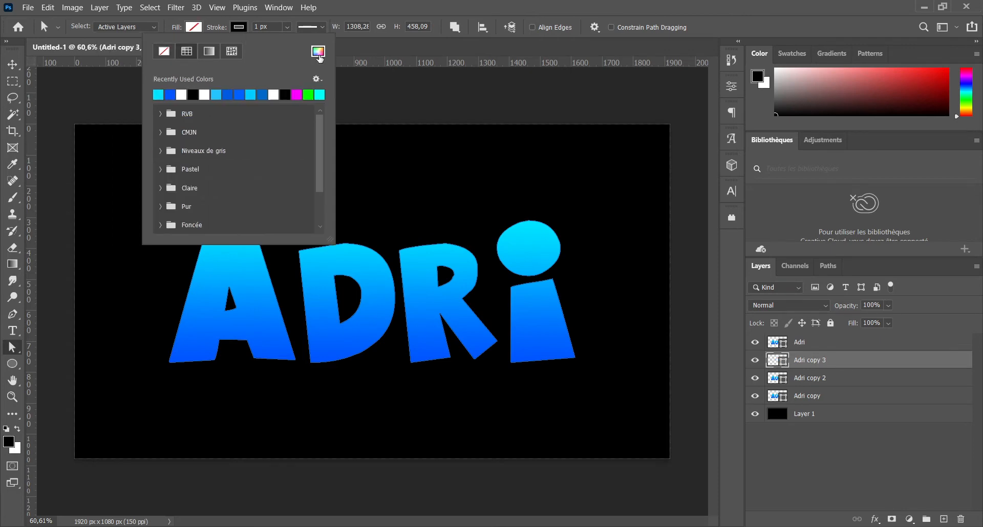
pyautogui.click(318, 52)
pyautogui.moveTo(597, 168); pyautogui.dragTo(568, 138)
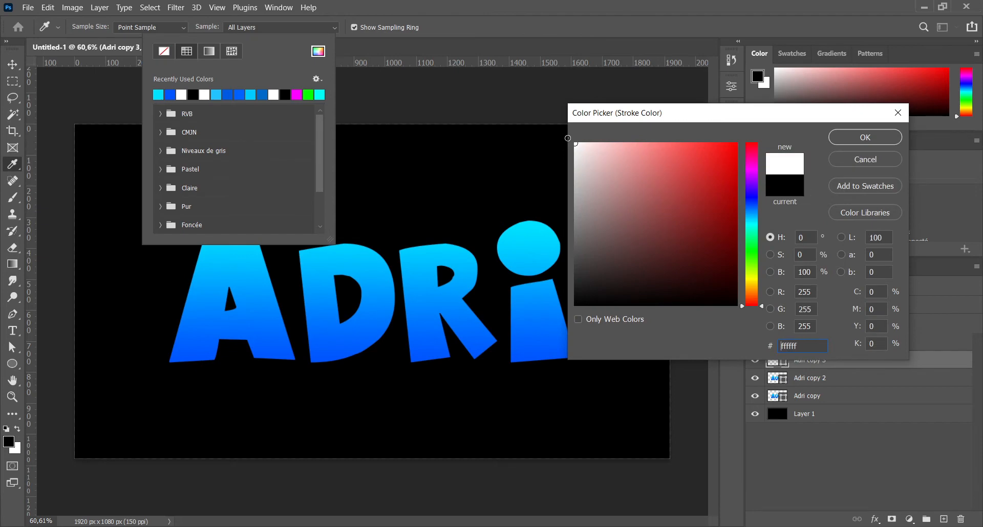
pyautogui.click(859, 140)
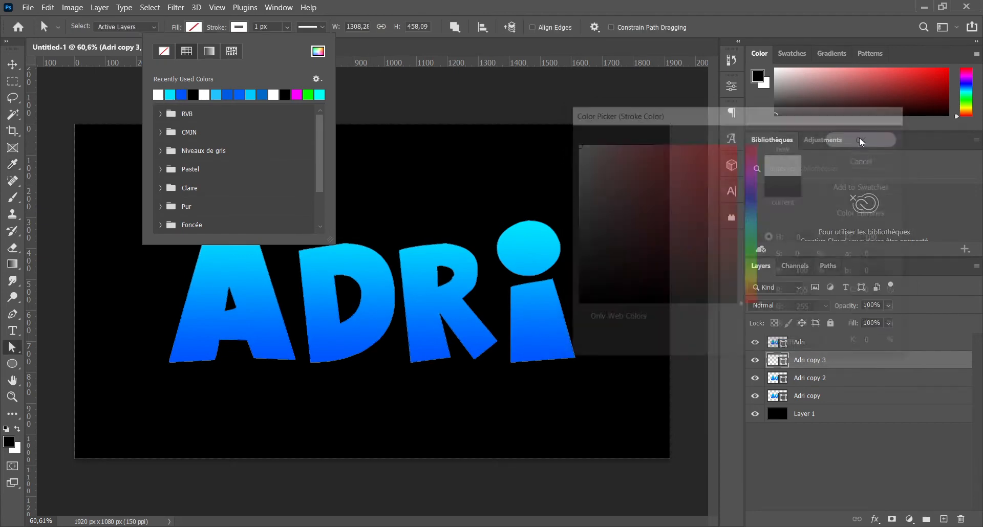
# Step: Set the stroke width of the Adri copy 3 layer to 30 px
pyautogui.click(256, 27)
pyautogui.write('30')
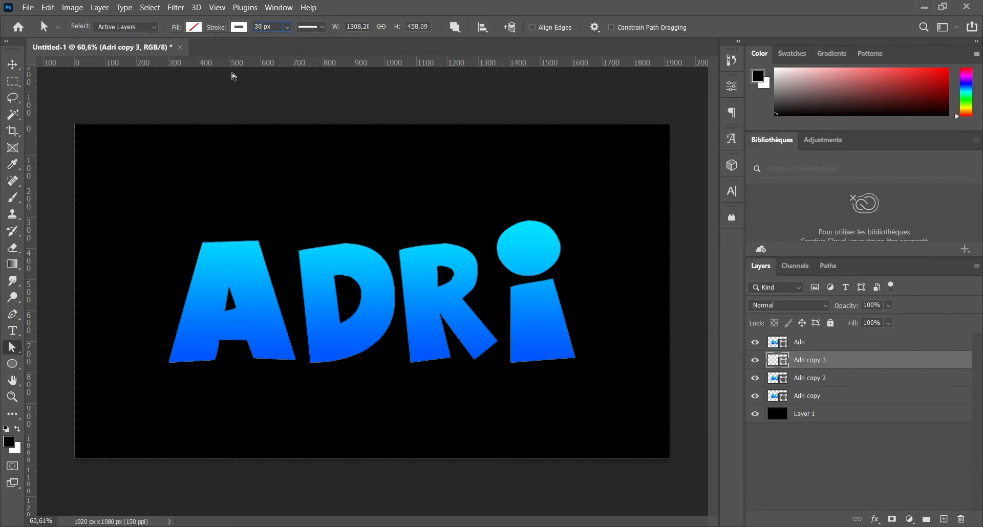
pyautogui.press('Return')
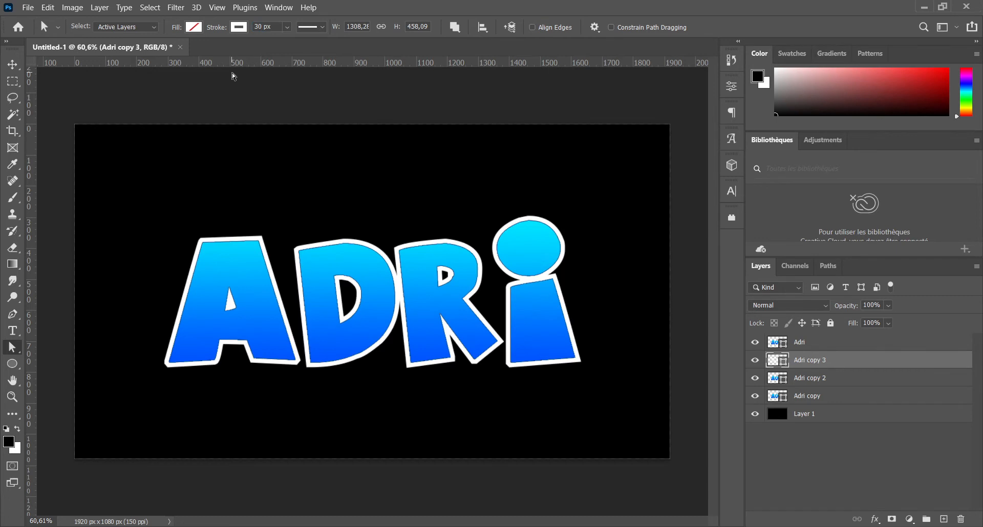
# Step: Align the stroke of the Adri copy 3 layer to the outside and give it round caps and round corners
pyautogui.click(321, 26)
pyautogui.click(272, 163)
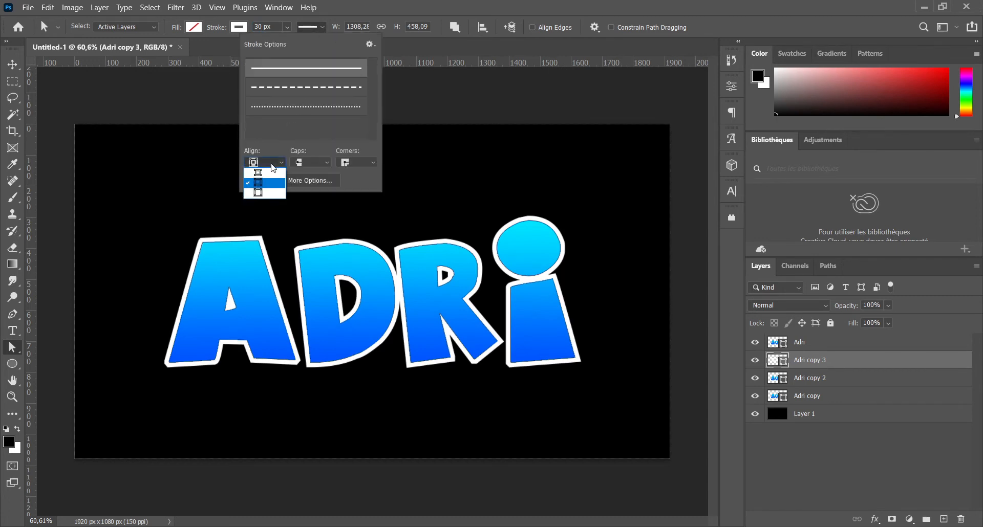
pyautogui.click(262, 193)
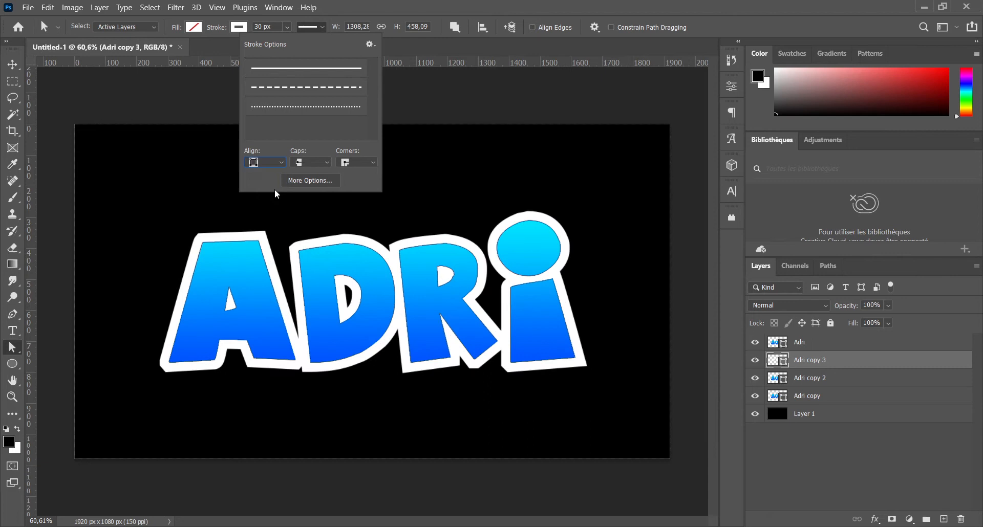
pyautogui.click(314, 163)
pyautogui.click(315, 180)
pyautogui.click(352, 162)
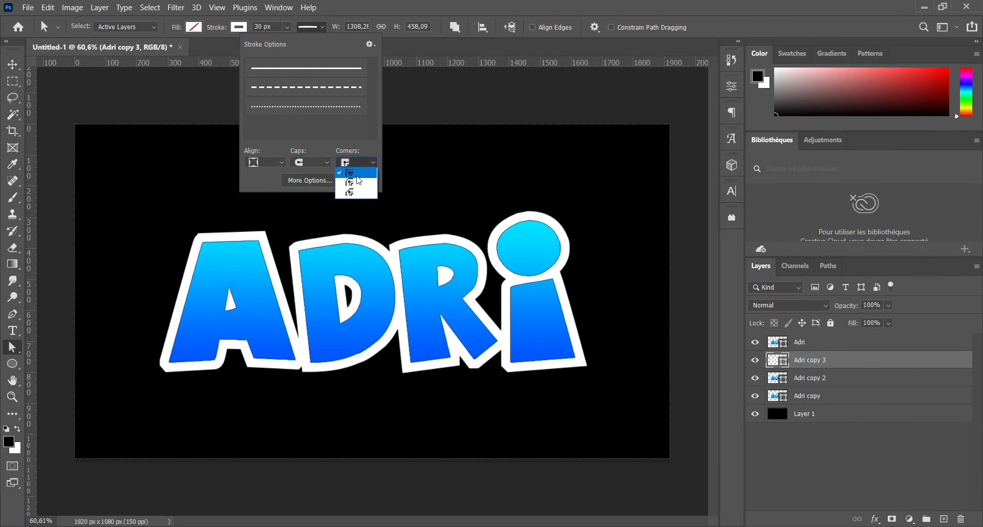
pyautogui.click(357, 181)
pyautogui.click(453, 11)
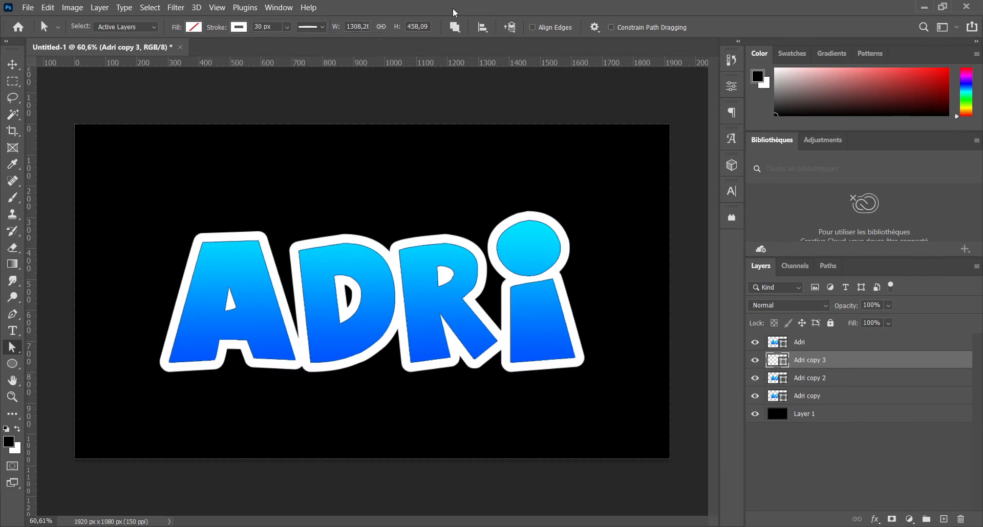
# Step: Remove the stroke from the original Adri shape layer
pyautogui.click(801, 347)
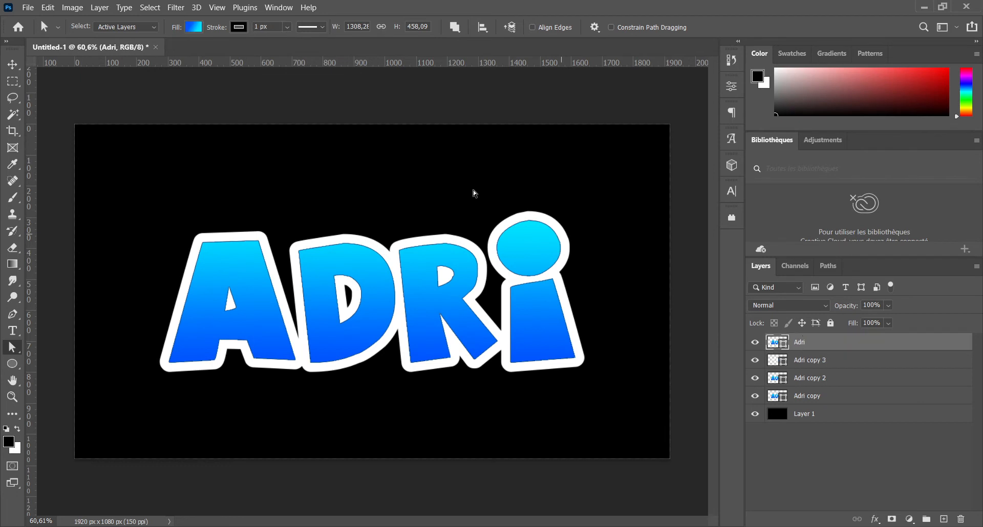
pyautogui.click(239, 28)
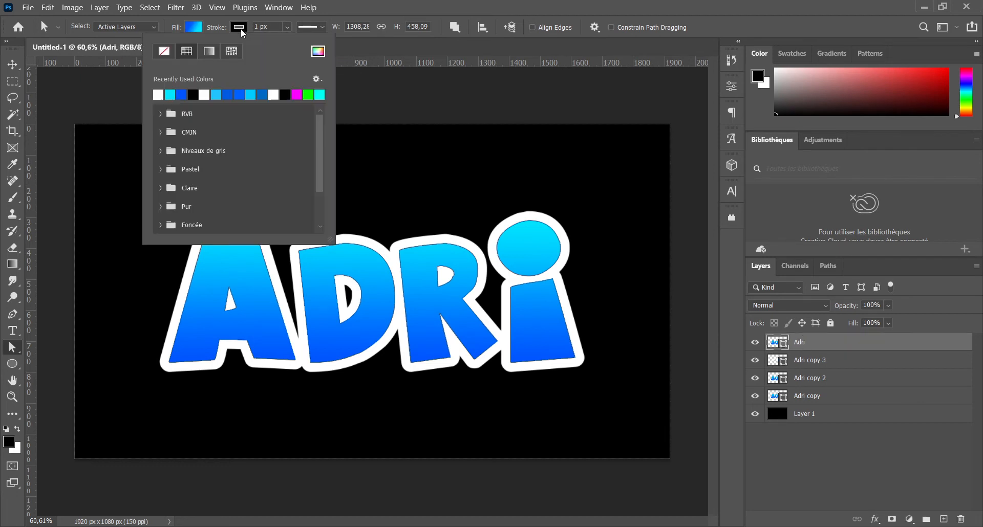
pyautogui.click(171, 52)
pyautogui.click(340, 13)
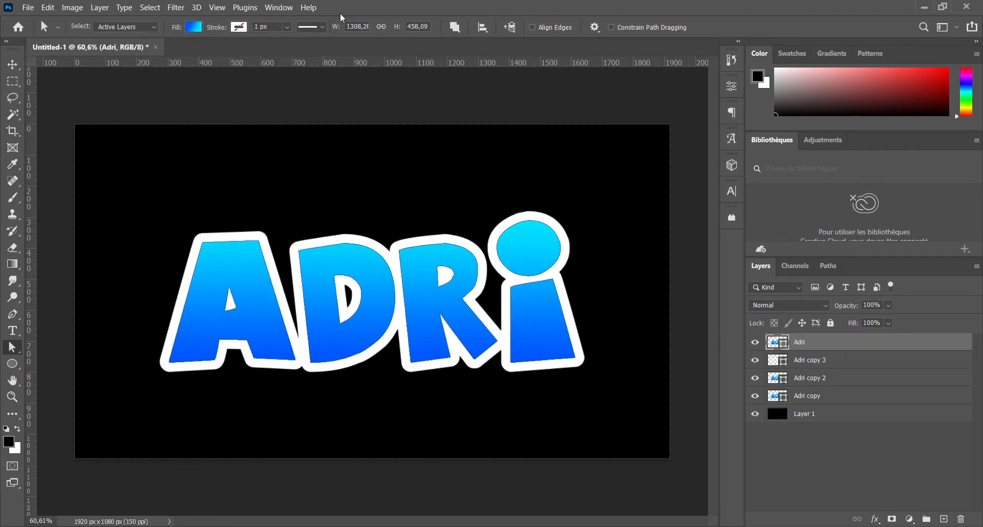
# Step: Remove the fill from the Adri copy 2 layer
pyautogui.click(815, 365)
pyautogui.click(812, 379)
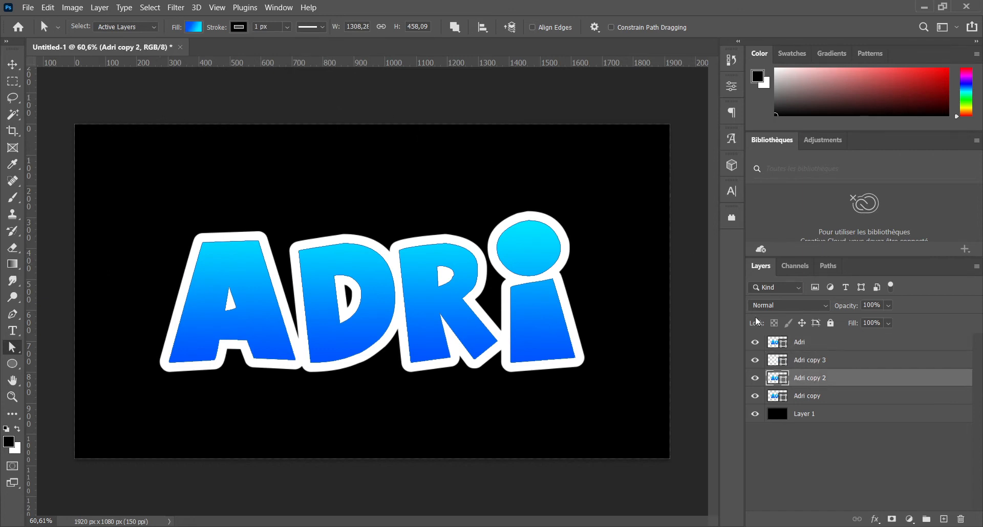
pyautogui.click(198, 29)
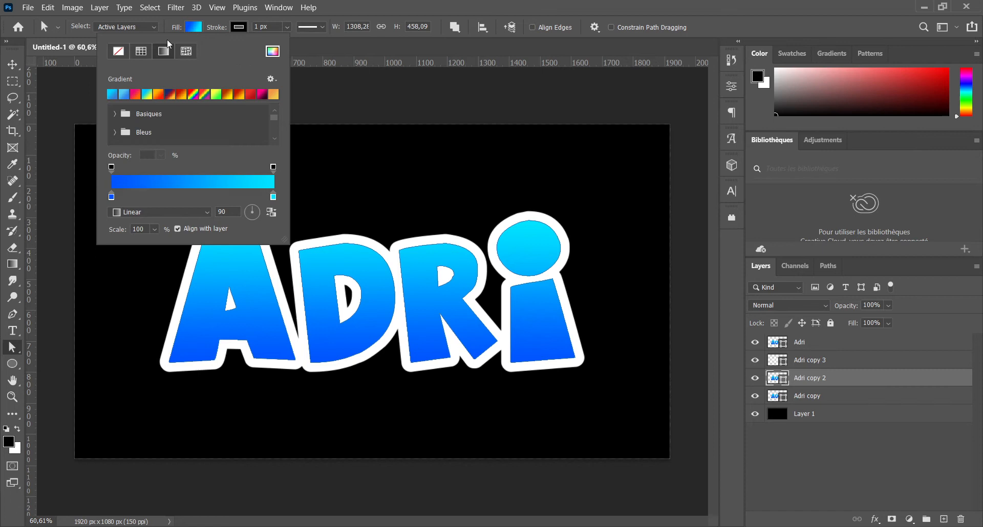
pyautogui.click(118, 51)
# Step: Give the Adri copy 2 layer a gradient stroke and set its start stop to the darker blue 0047d3
pyautogui.click(241, 29)
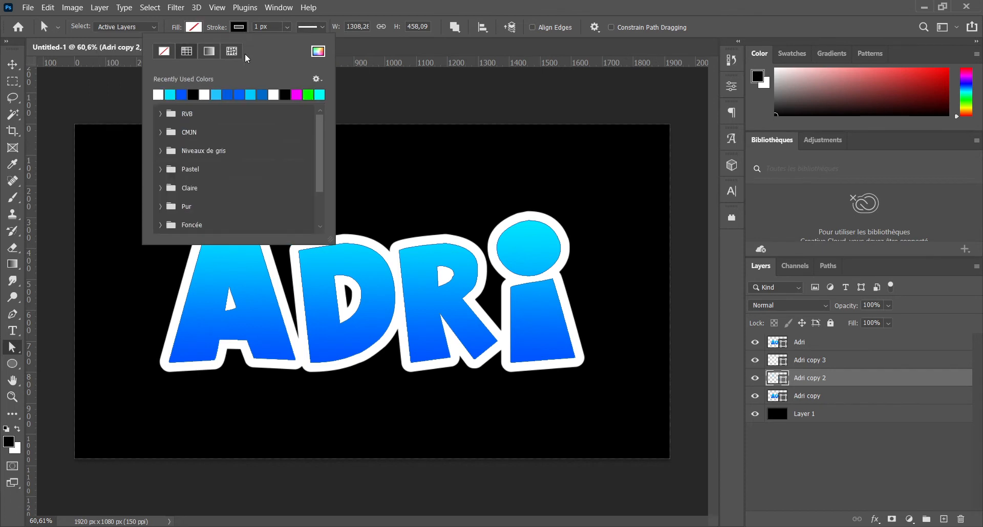
pyautogui.click(210, 51)
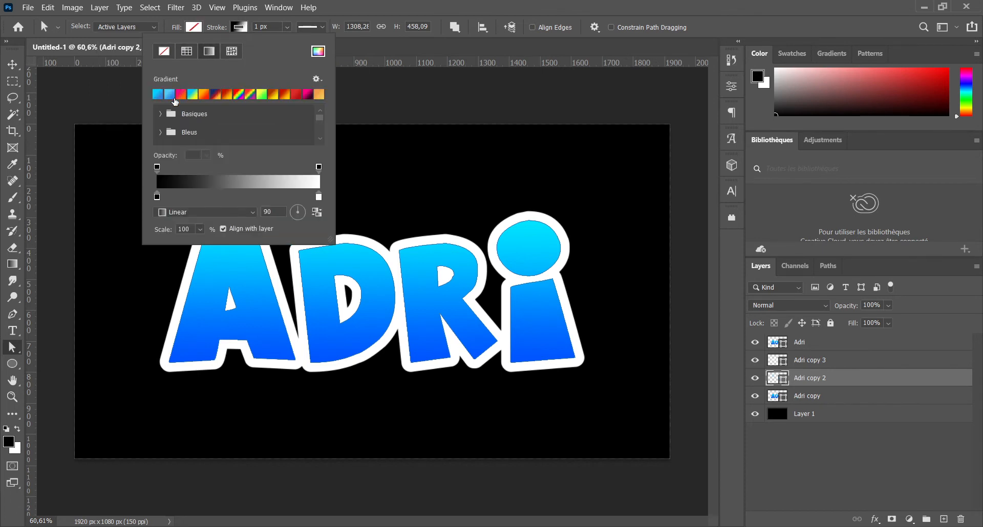
pyautogui.doubleClick(157, 198)
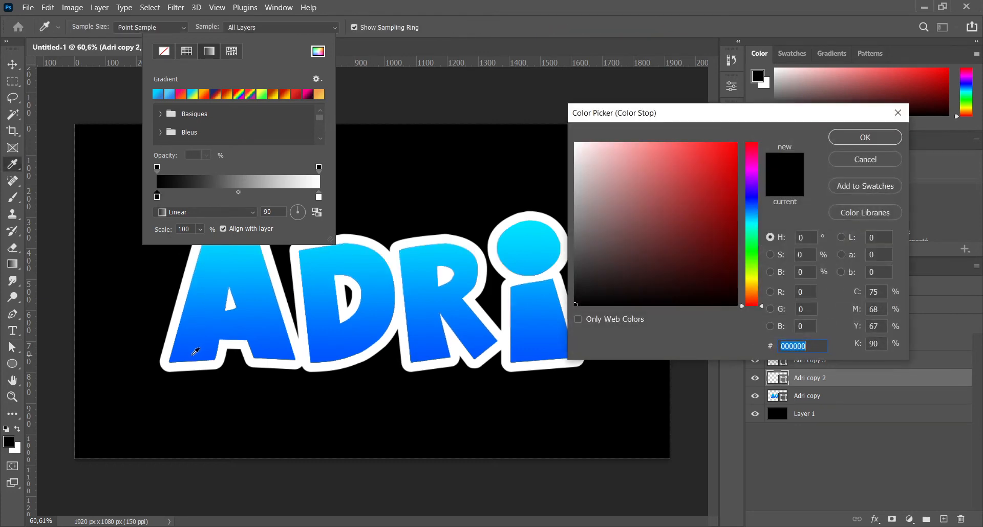
pyautogui.click(177, 354)
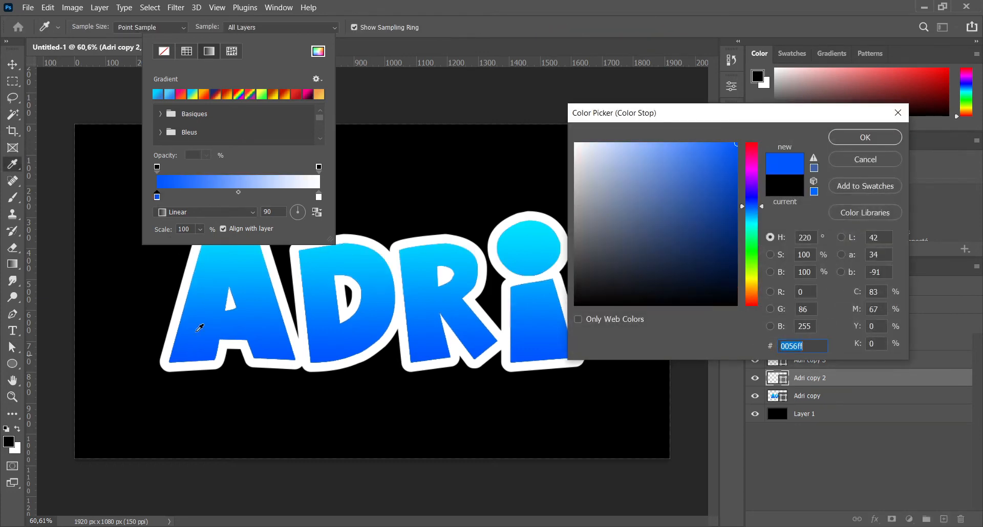
pyautogui.click(736, 173)
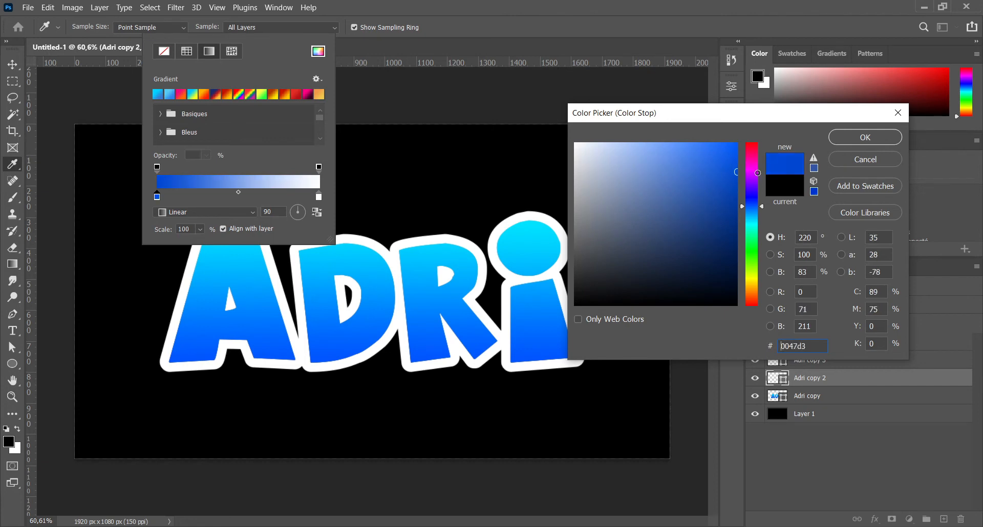
pyautogui.click(852, 140)
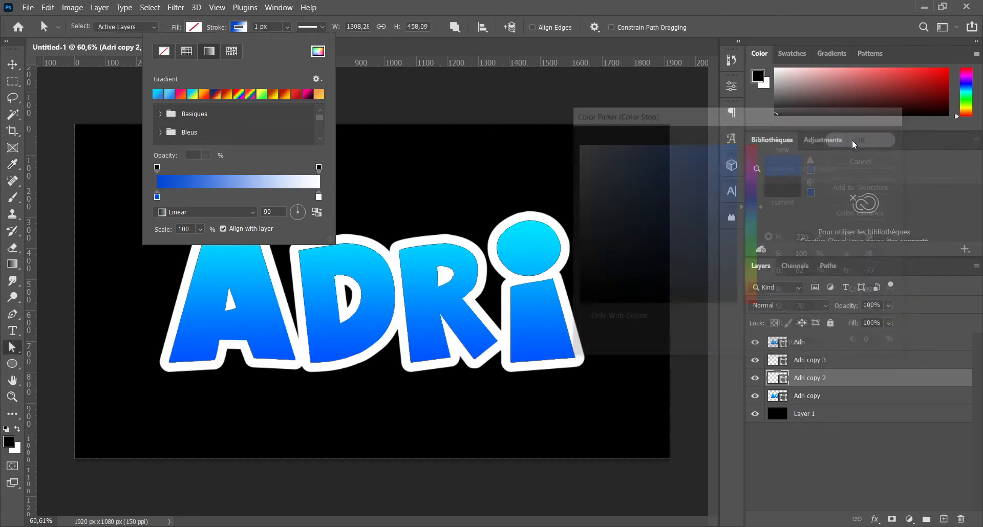
# Step: Set the end stop of the Adri copy 2 stroke gradient to the light blue 2cd9ff
pyautogui.doubleClick(318, 197)
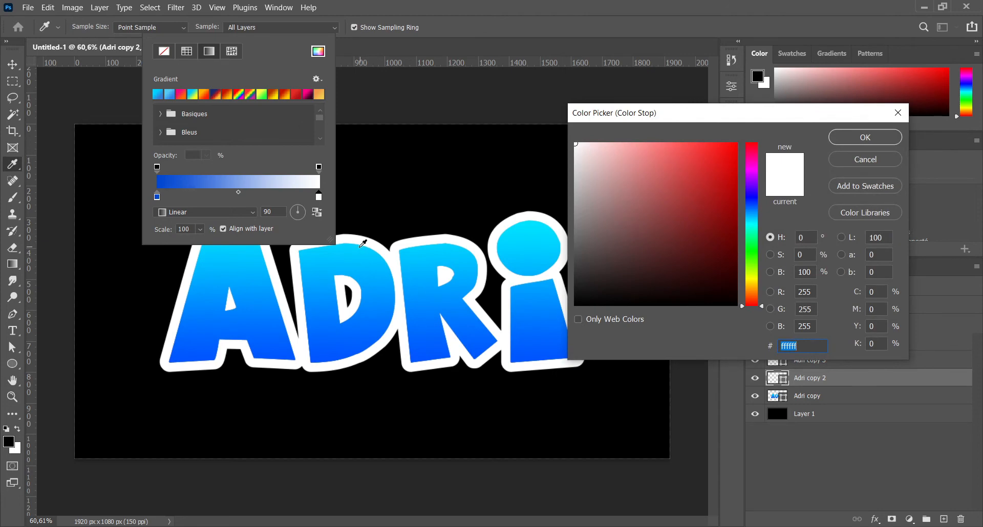
pyautogui.click(361, 247)
pyautogui.moveTo(719, 157); pyautogui.dragTo(710, 132)
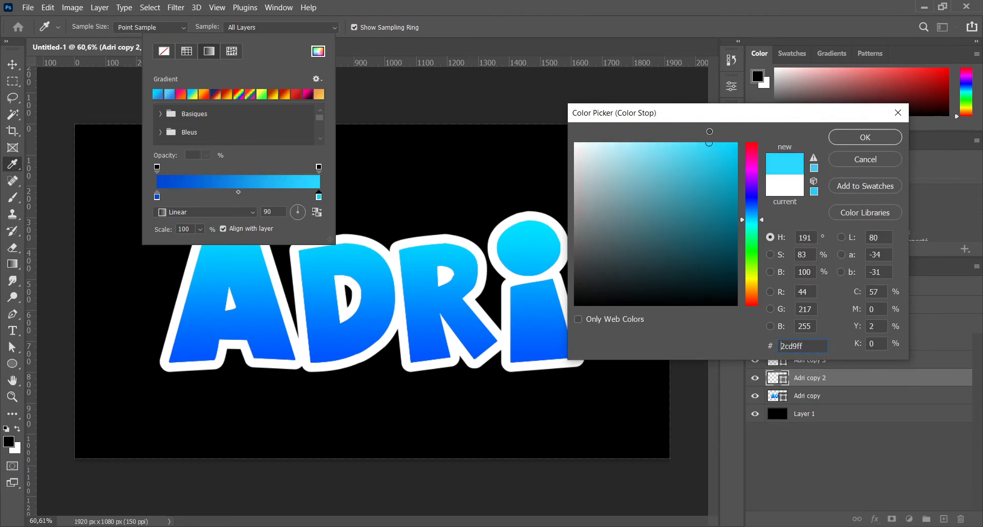
pyautogui.click(860, 137)
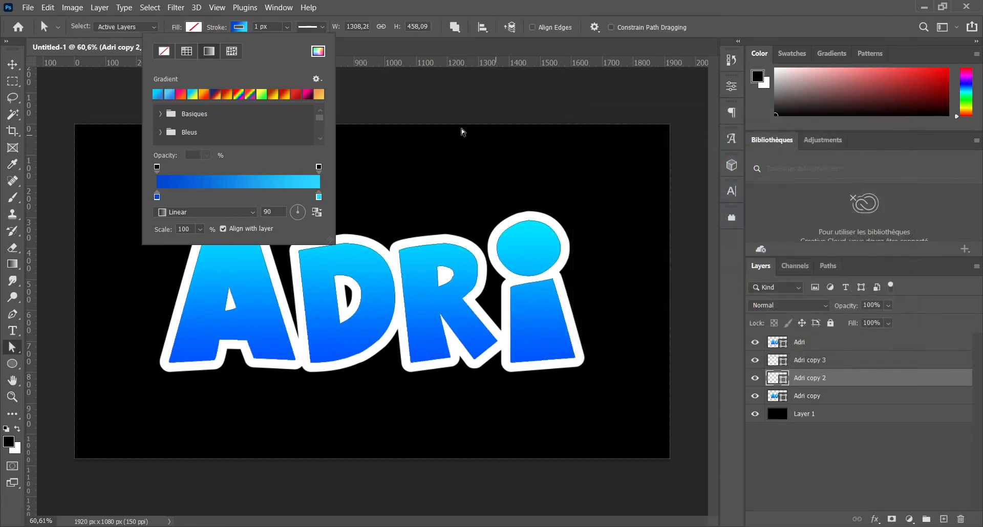
# Step: Set the stroke width of the Adri copy 2 layer to 60 px
pyautogui.click(246, 28)
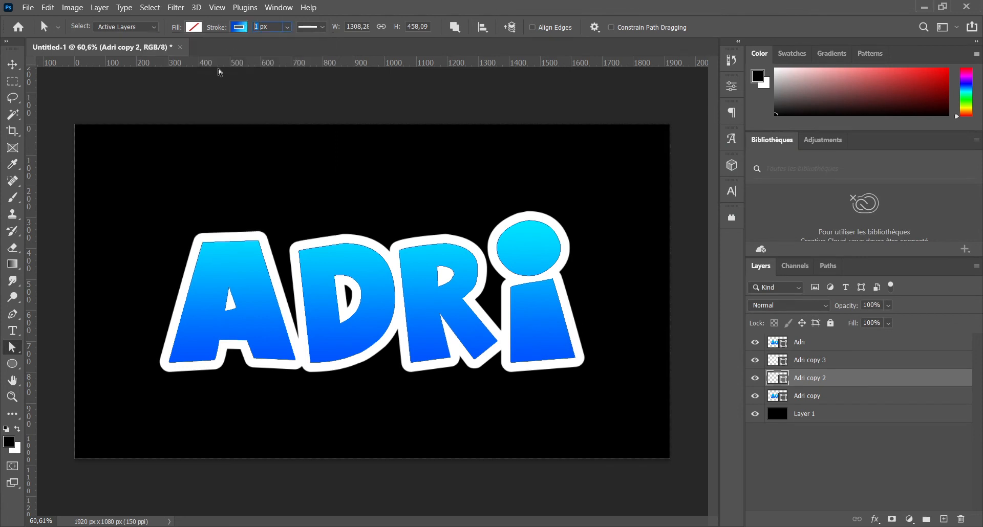
pyautogui.write('60')
pyautogui.press('Return')
# Step: Align the stroke of the Adri copy 2 layer to the outside with round caps and round corners
pyautogui.click(311, 28)
pyautogui.click(265, 164)
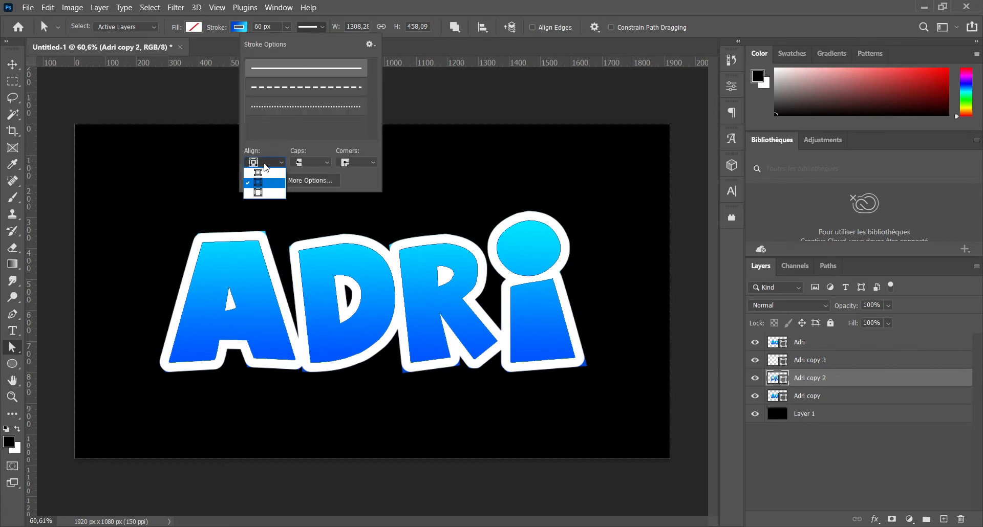
pyautogui.click(263, 188)
pyautogui.click(307, 162)
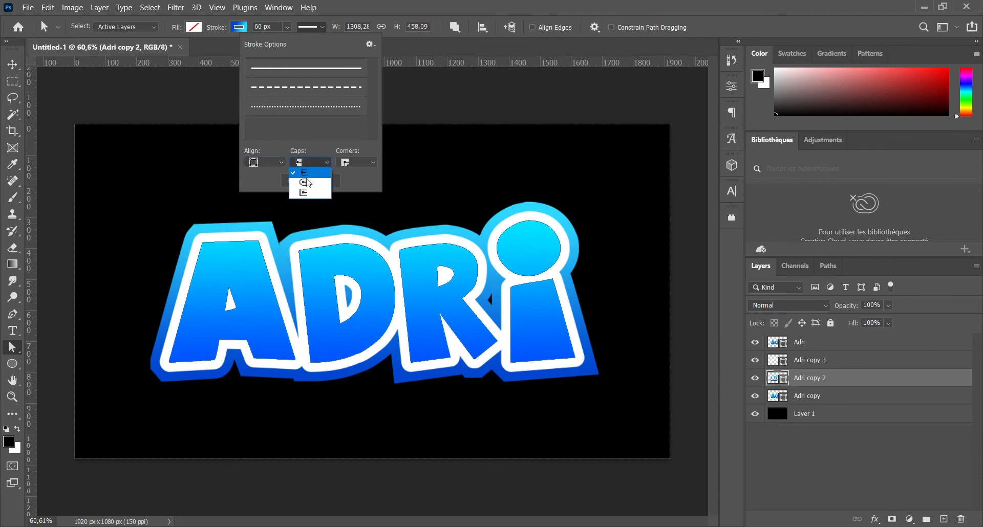
pyautogui.click(313, 183)
pyautogui.click(360, 164)
pyautogui.click(358, 182)
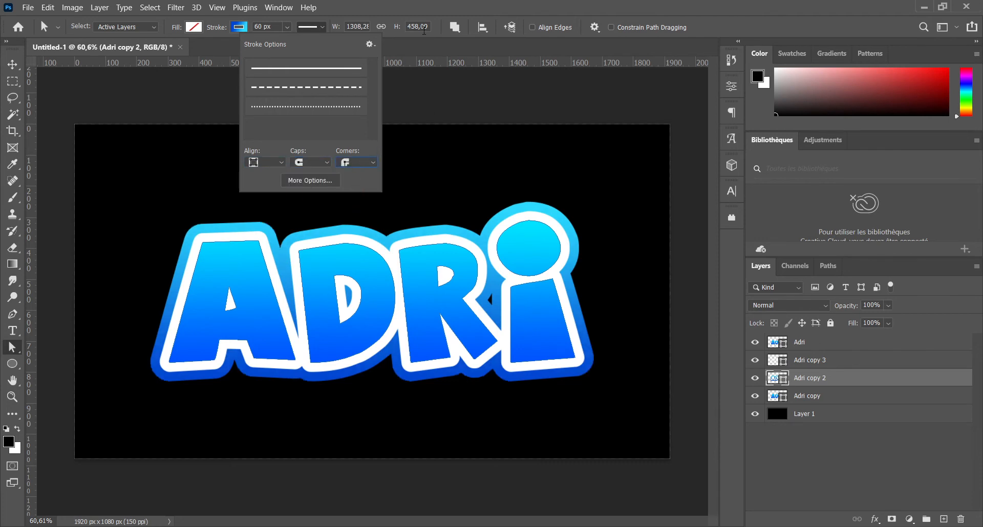
pyautogui.click(416, 9)
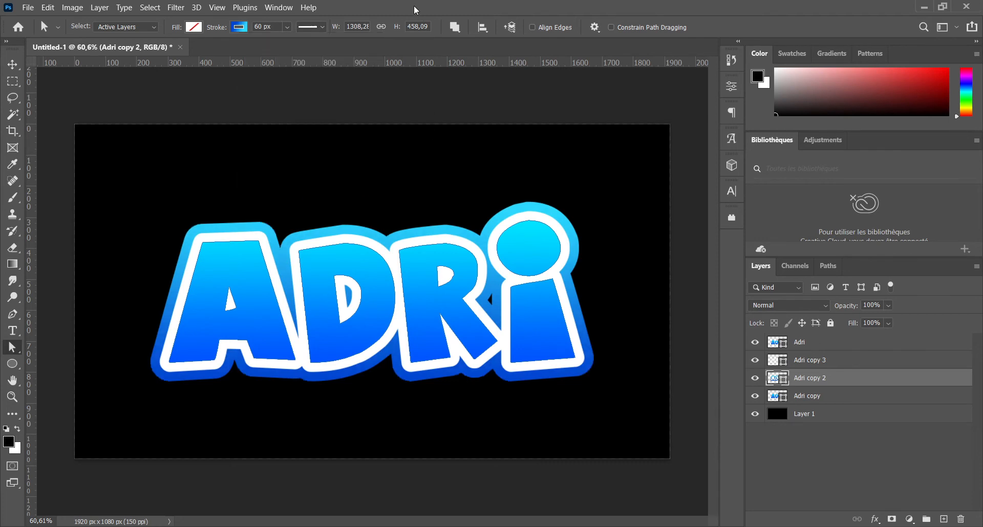
# Step: Remove the fill from the Adri copy layer and set its stroke colour to white (ffffff)
pyautogui.click(811, 398)
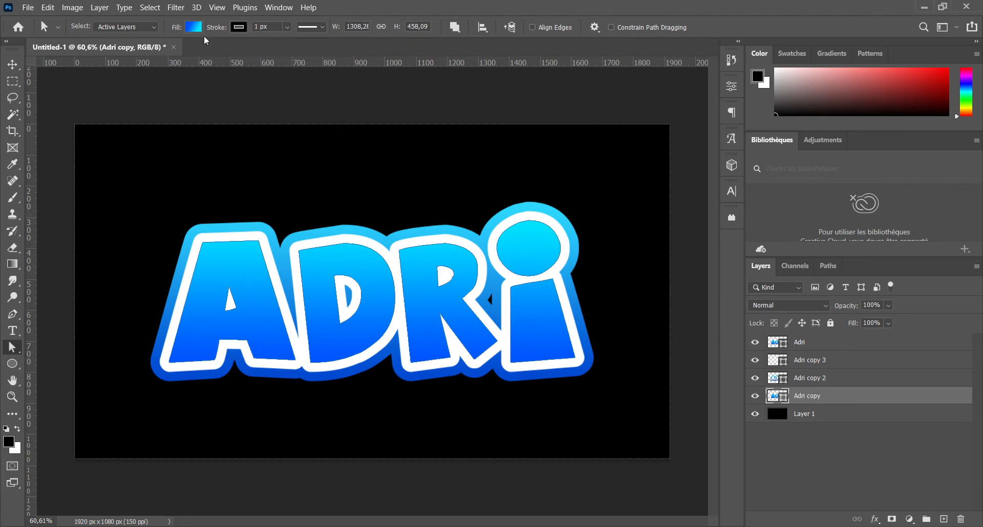
pyautogui.click(199, 27)
pyautogui.click(118, 51)
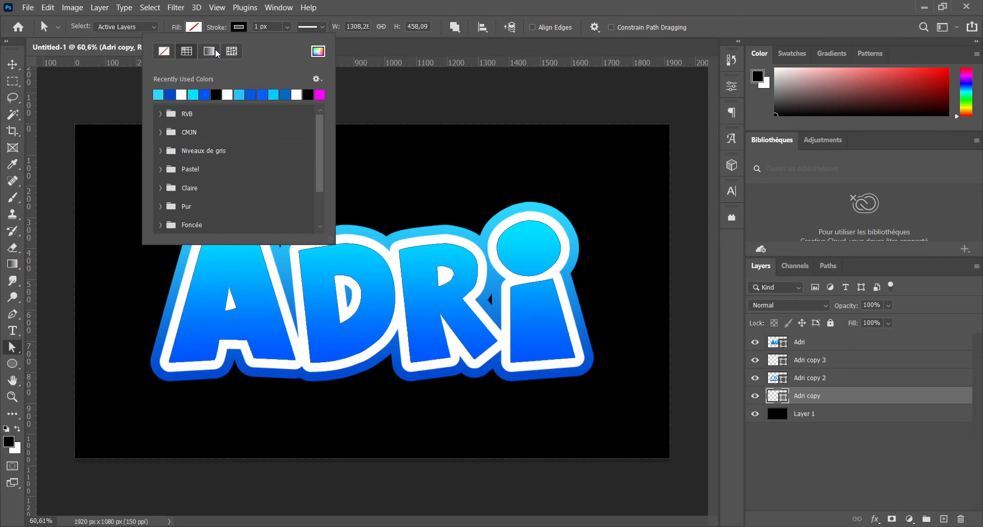
pyautogui.click(318, 51)
pyautogui.click(585, 154)
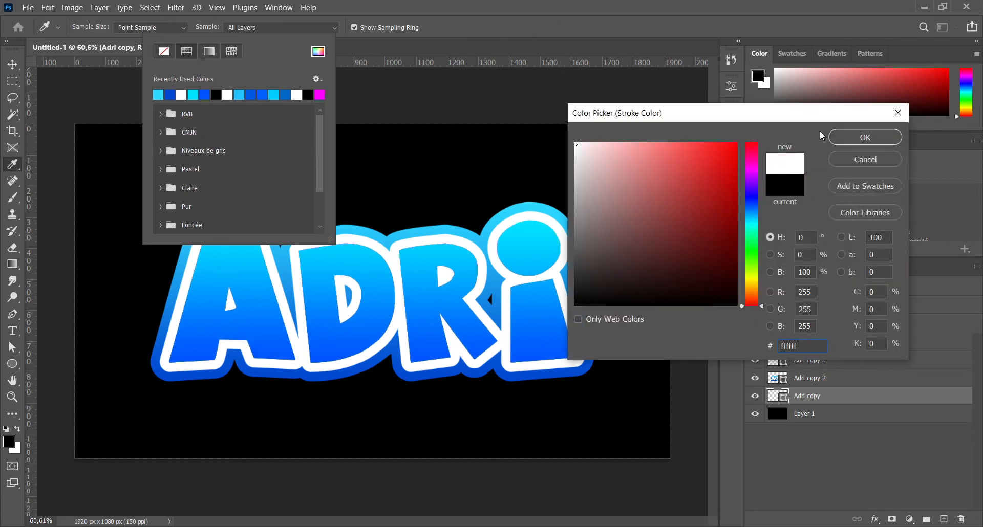
pyautogui.click(853, 138)
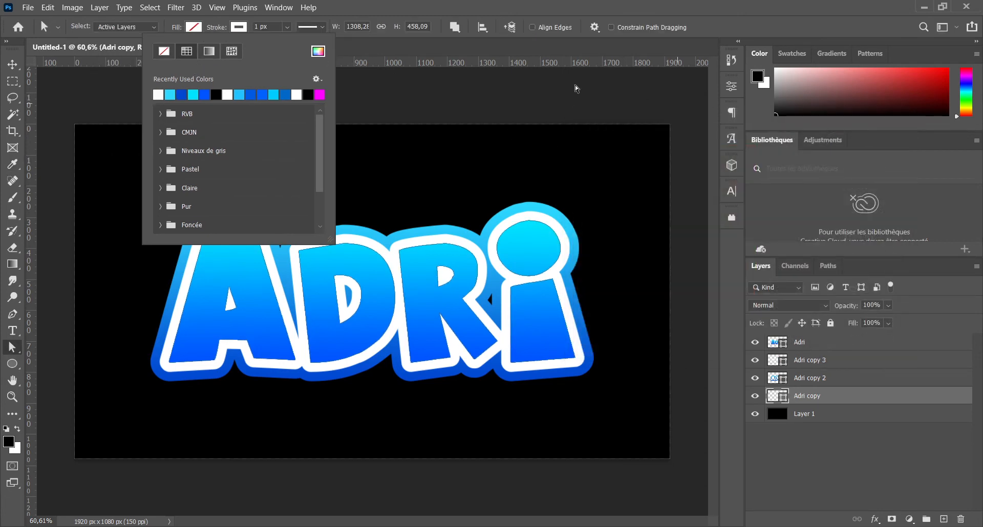
# Step: Set the Adri copy layer's stroke to outside alignment, round caps and round corners
pyautogui.doubleClick(255, 26)
pyautogui.click(308, 27)
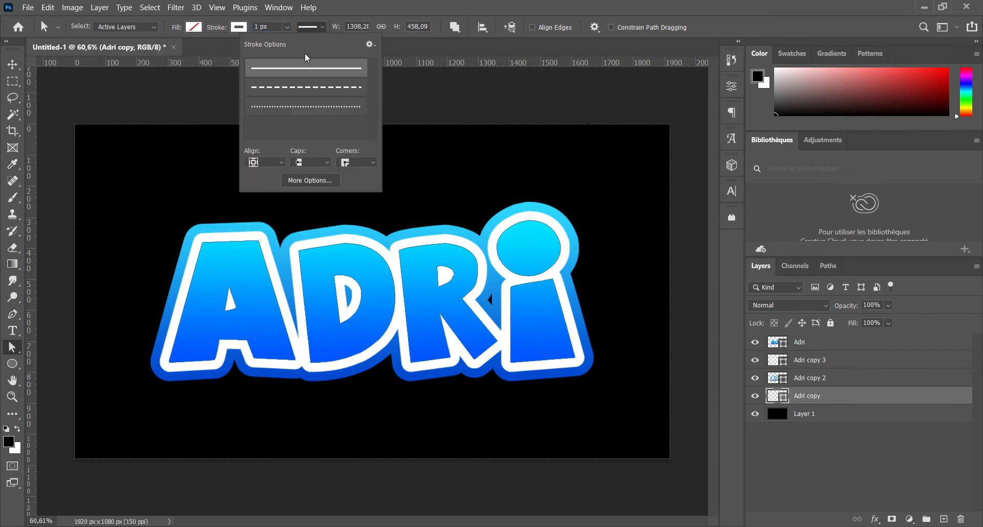
pyautogui.click(265, 165)
pyautogui.click(264, 194)
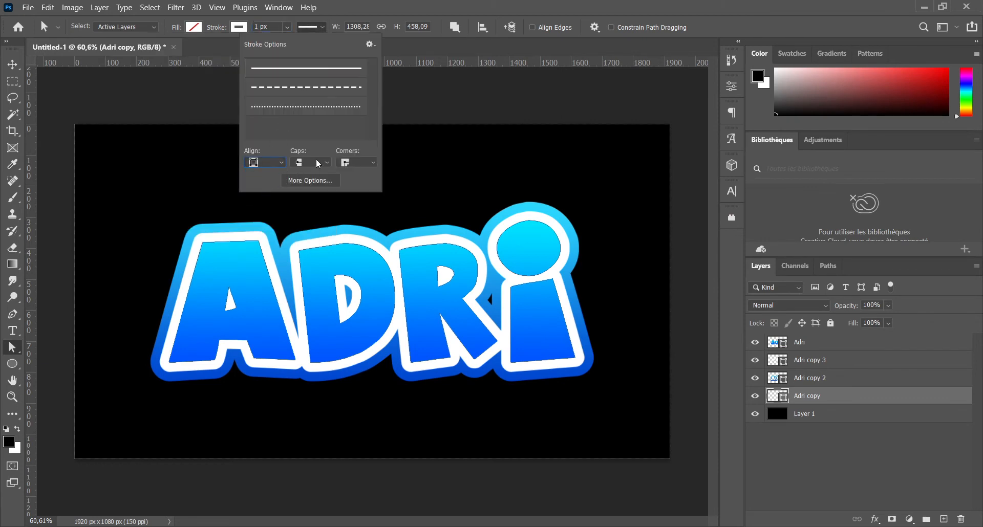
pyautogui.click(310, 163)
pyautogui.click(308, 184)
pyautogui.click(353, 164)
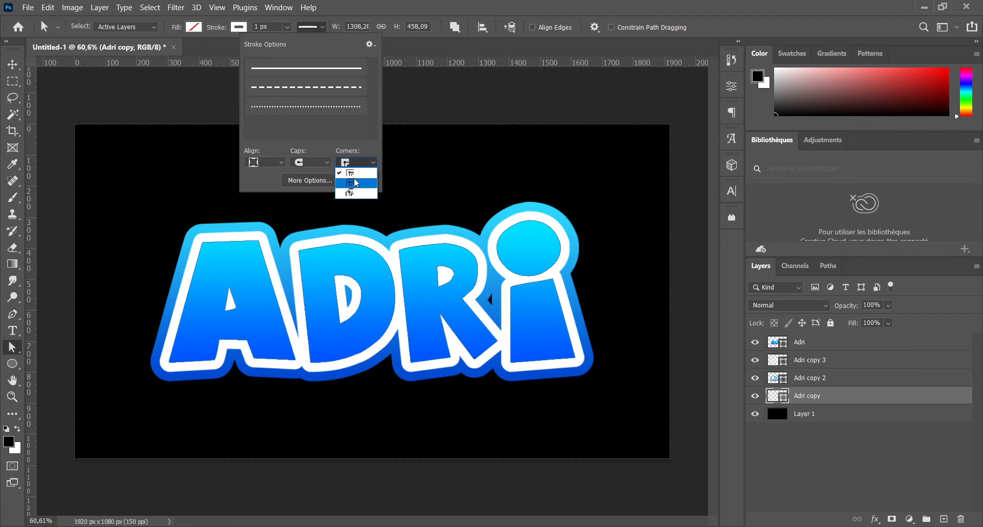
pyautogui.click(351, 183)
# Step: Set the stroke width of the Adri copy layer to 90 px
pyautogui.click(255, 26)
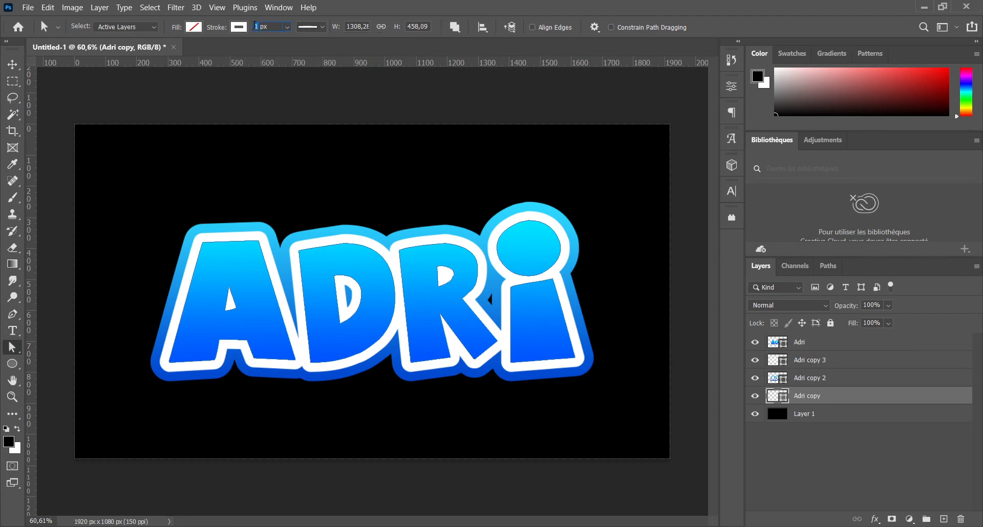
pyautogui.write('30')
pyautogui.press('Return')
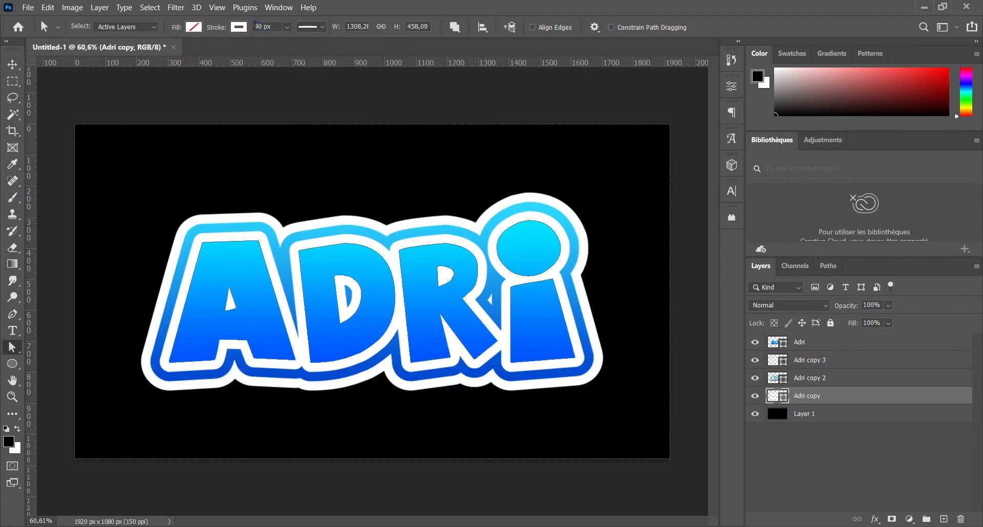
# Step: Add a drop shadow to the Adri layer with 30% opacity and a distance of 20 px
pyautogui.click(806, 345)
pyautogui.rightClick(824, 343)
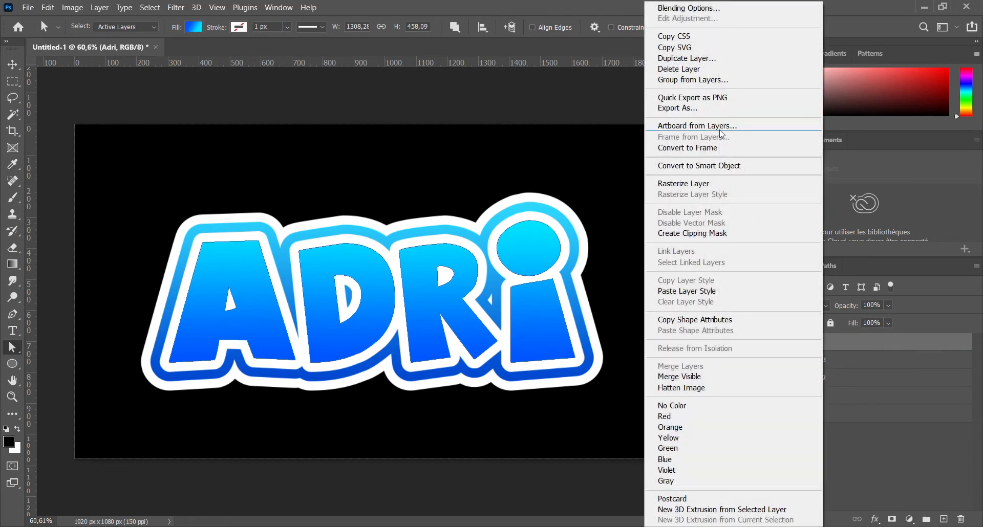
pyautogui.click(700, 9)
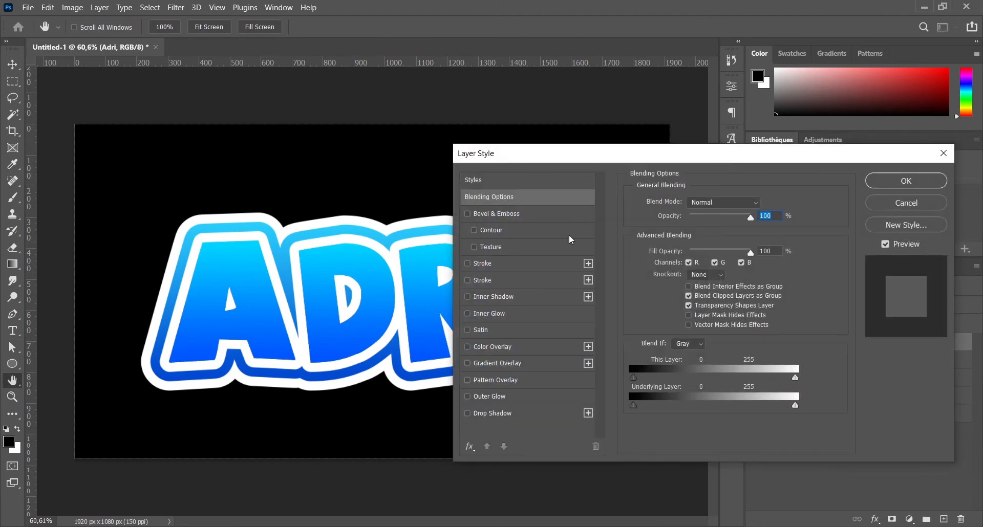
pyautogui.click(491, 413)
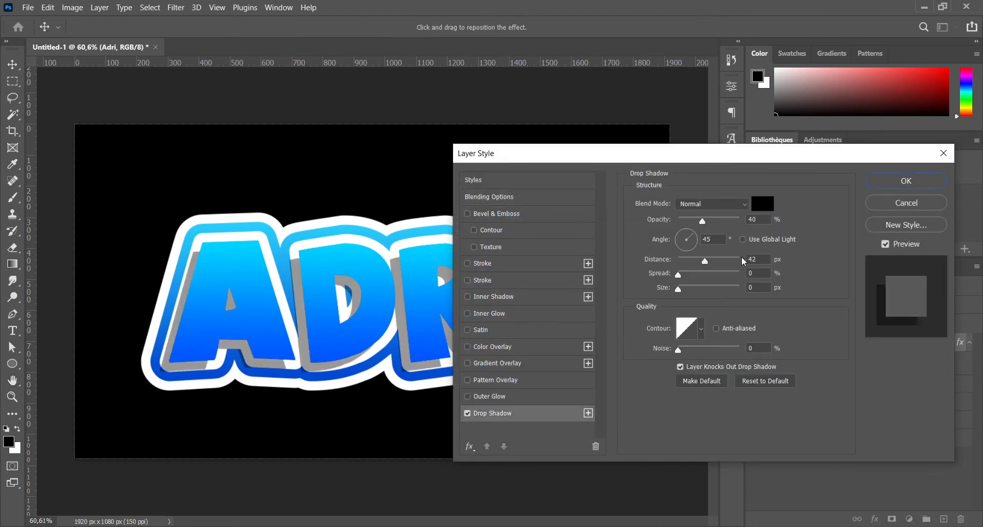
pyautogui.doubleClick(761, 259)
pyautogui.write('20')
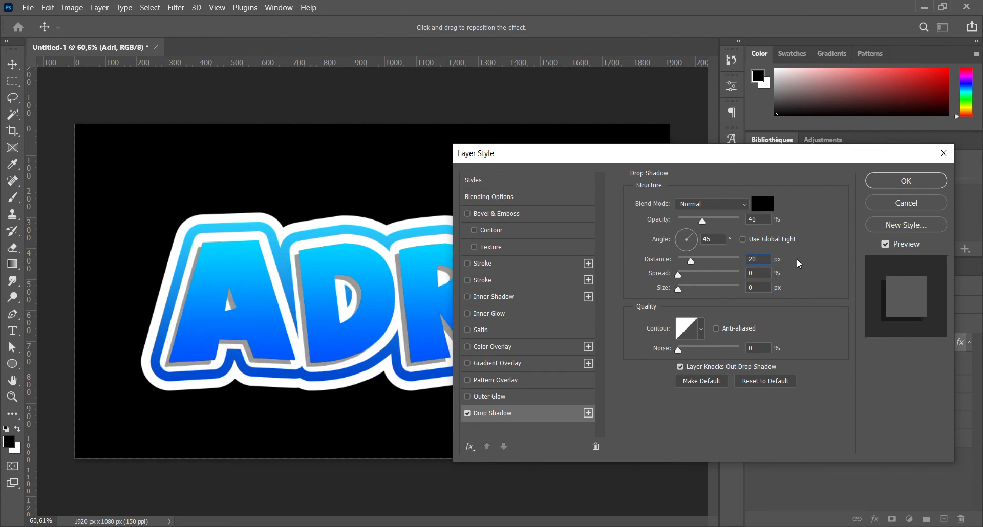
pyautogui.doubleClick(751, 218)
pyautogui.write('30')
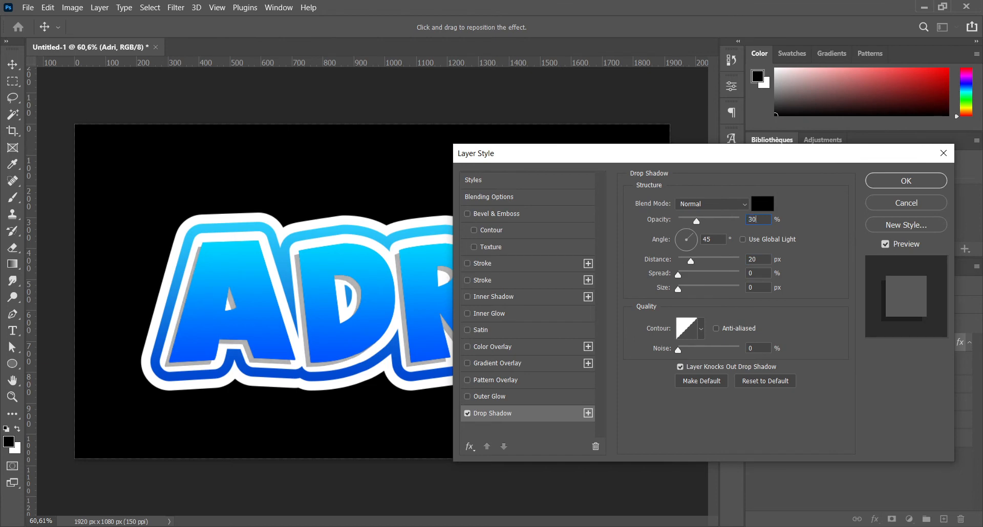
pyautogui.click(821, 215)
pyautogui.click(906, 181)
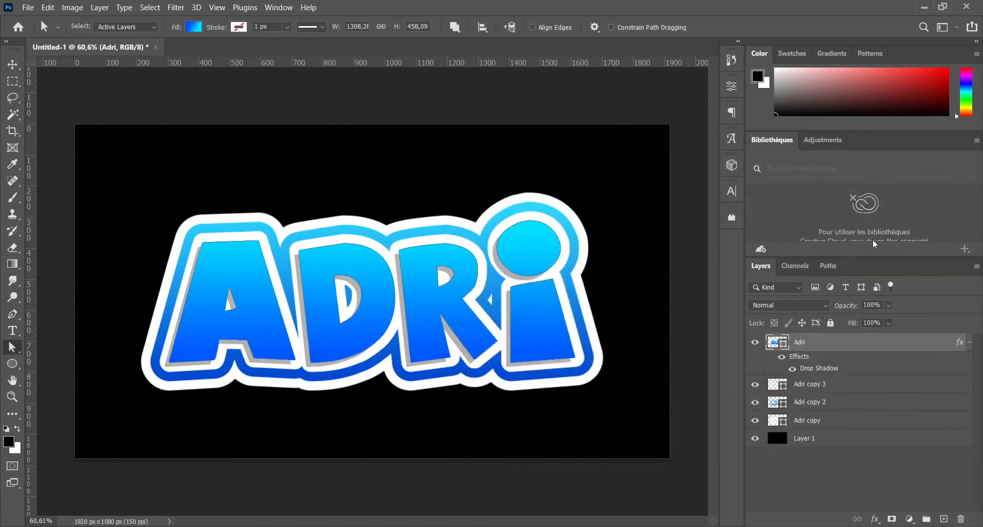
# Step: Copy the Adri layer's style and paste it onto the Adri copy 3, Adri copy 2 and Adri copy layers
pyautogui.rightClick(810, 342)
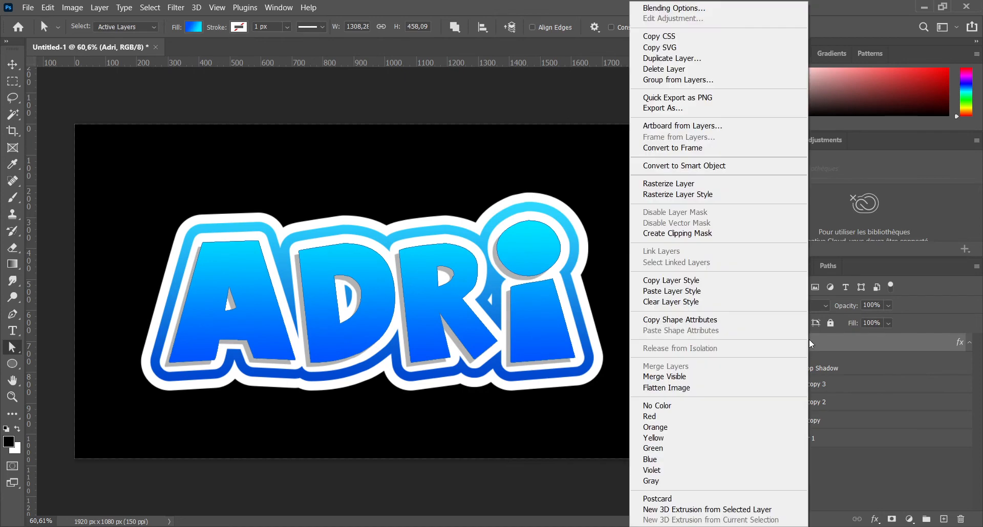
pyautogui.click(685, 280)
pyautogui.click(822, 385)
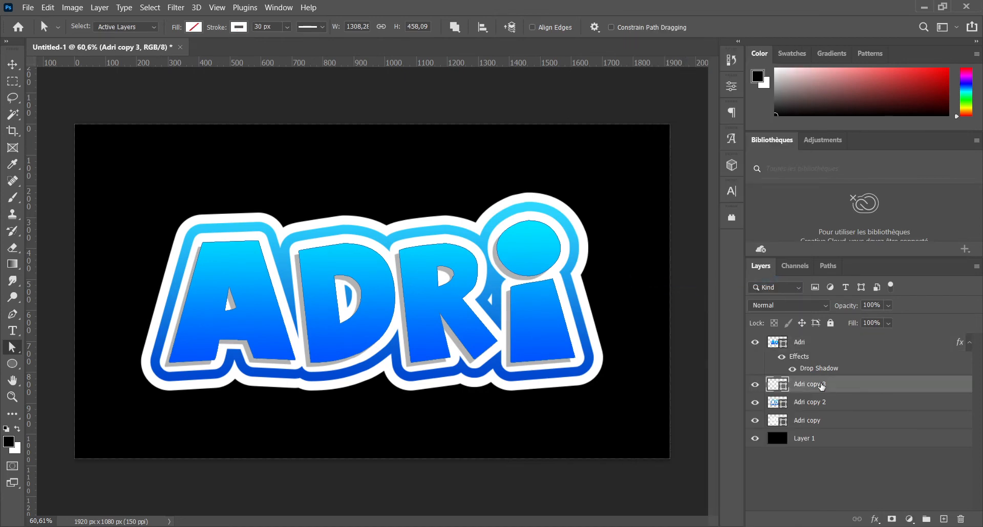
pyautogui.rightClick(822, 385)
pyautogui.click(689, 291)
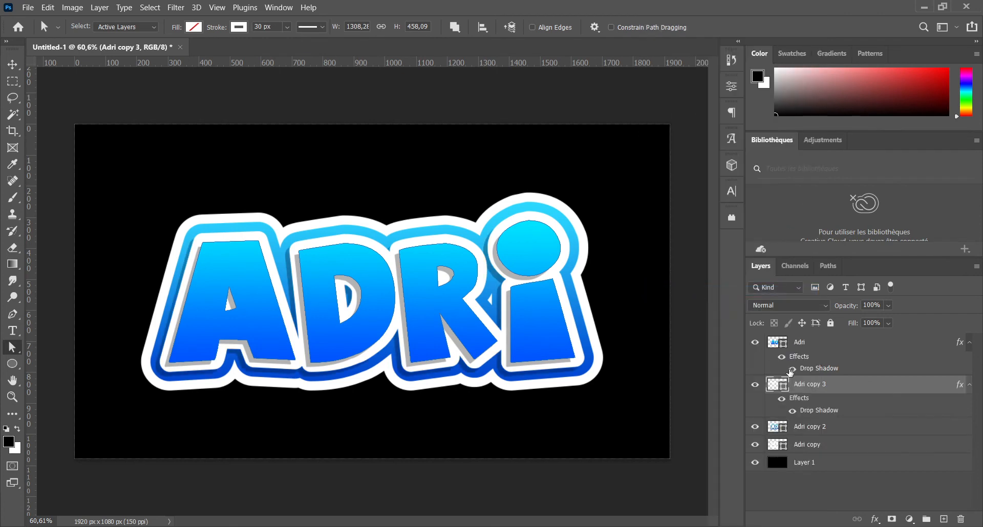
pyautogui.click(807, 429)
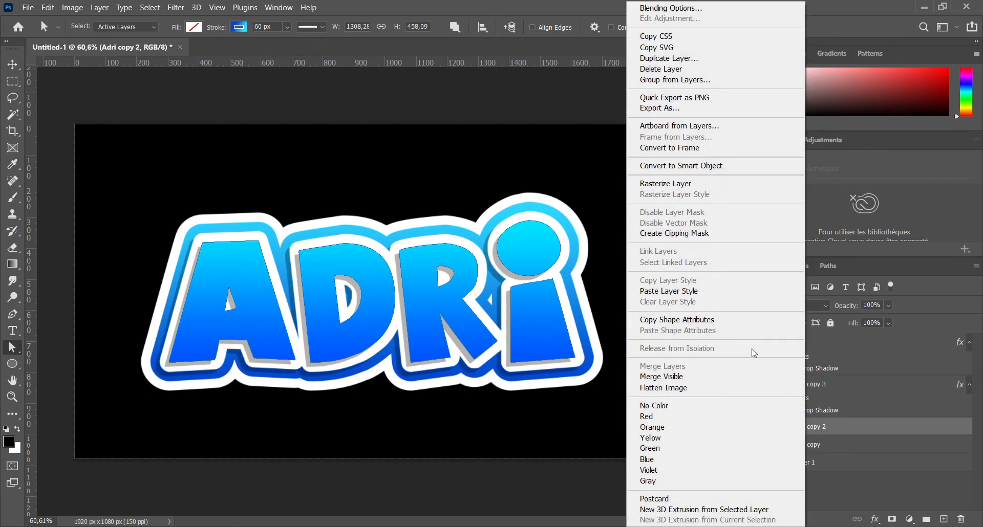
pyautogui.click(680, 291)
pyautogui.click(806, 470)
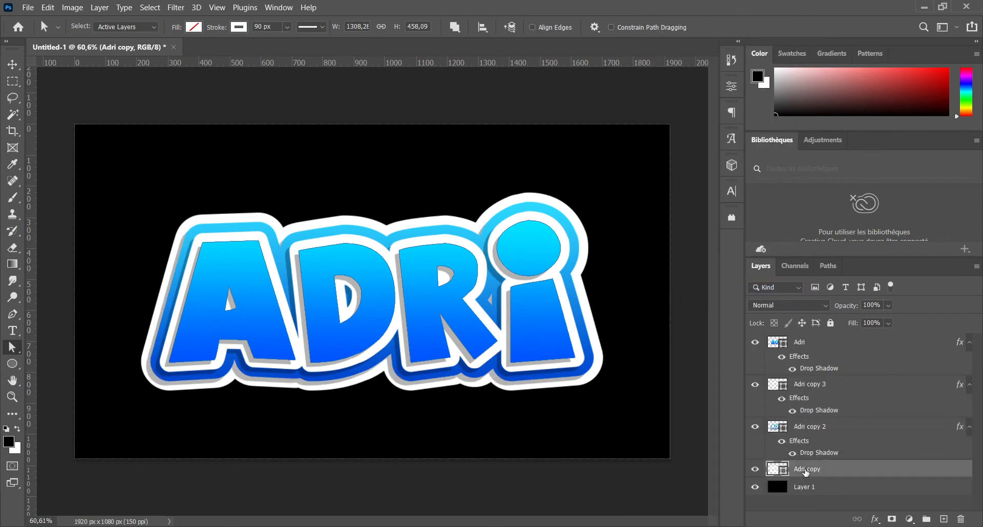
pyautogui.rightClick(806, 470)
pyautogui.click(676, 293)
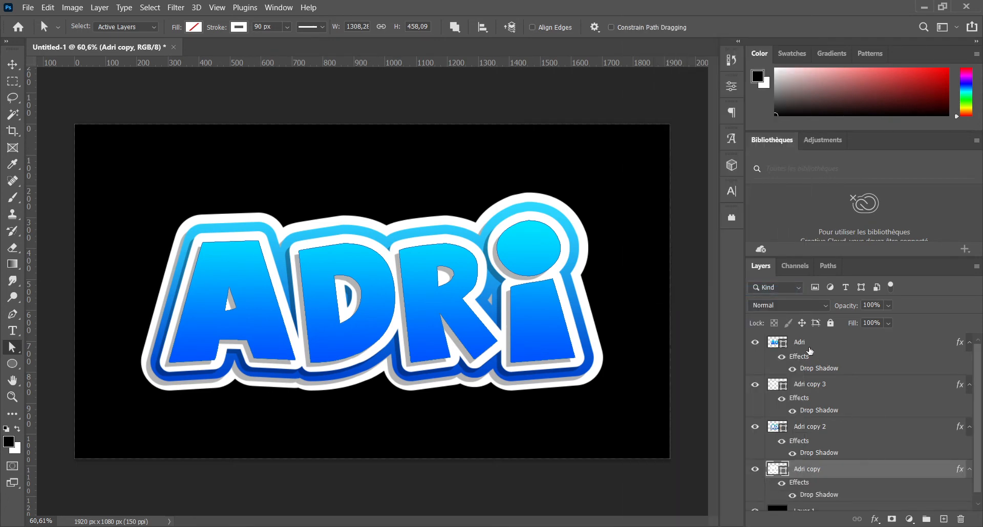
# Step: Group the Adri layer and its three copies, leaving out the black background layer
pyautogui.click(804, 344)
pyautogui.scroll(-1, 826, 378)
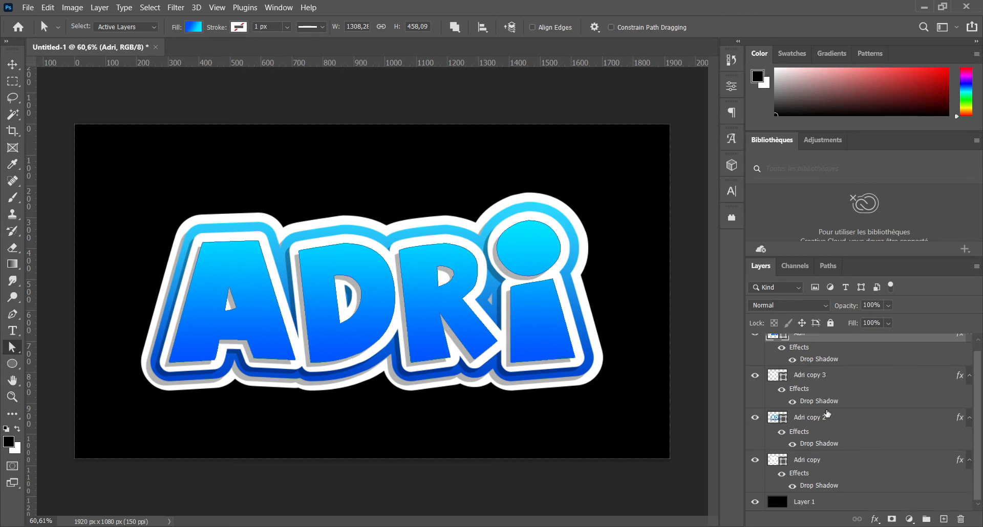
pyautogui.keyDown('shift'); pyautogui.click(812, 462); pyautogui.keyUp('shift')
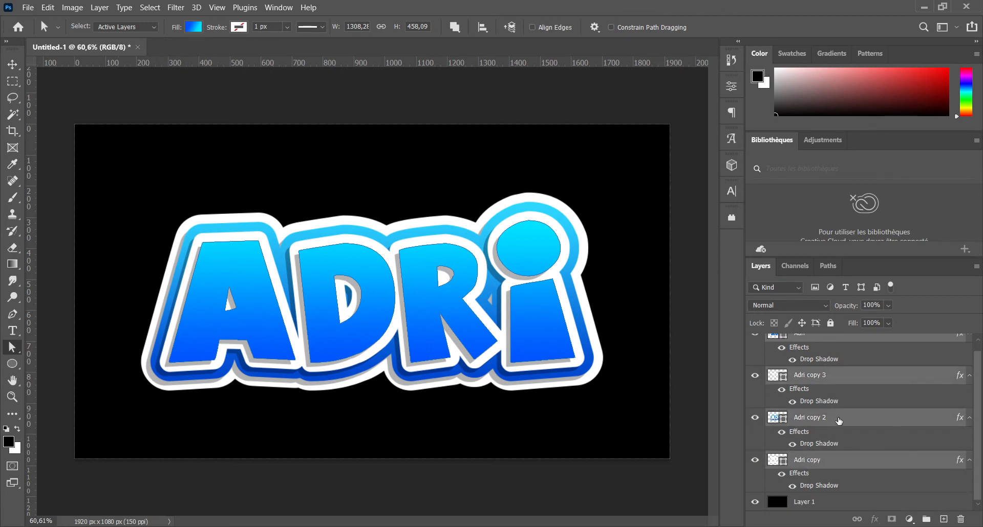
pyautogui.hotkey('ctrl', 'g')
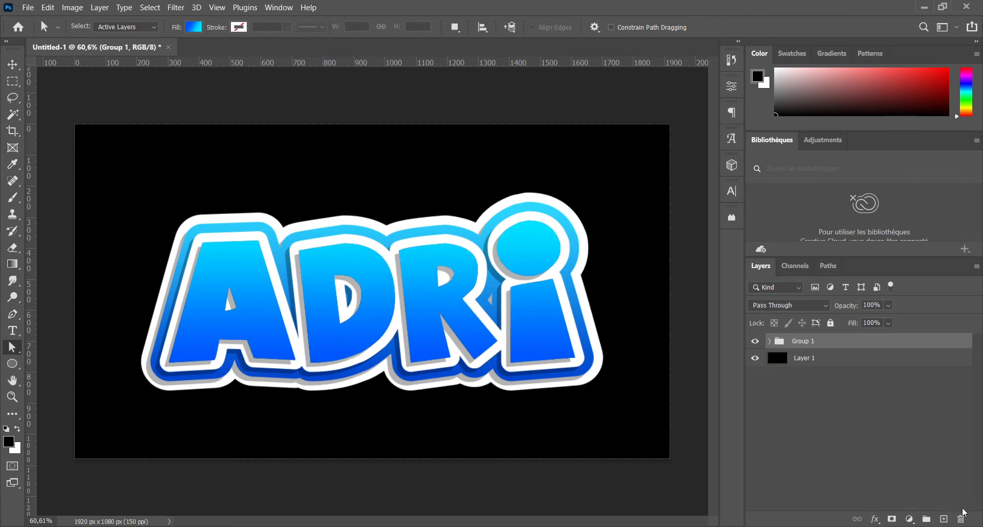
# Step: Draw a wide white (ffffff) pixel ellipse over the upper half of the lettering on a new layer above the group
pyautogui.click(944, 519)
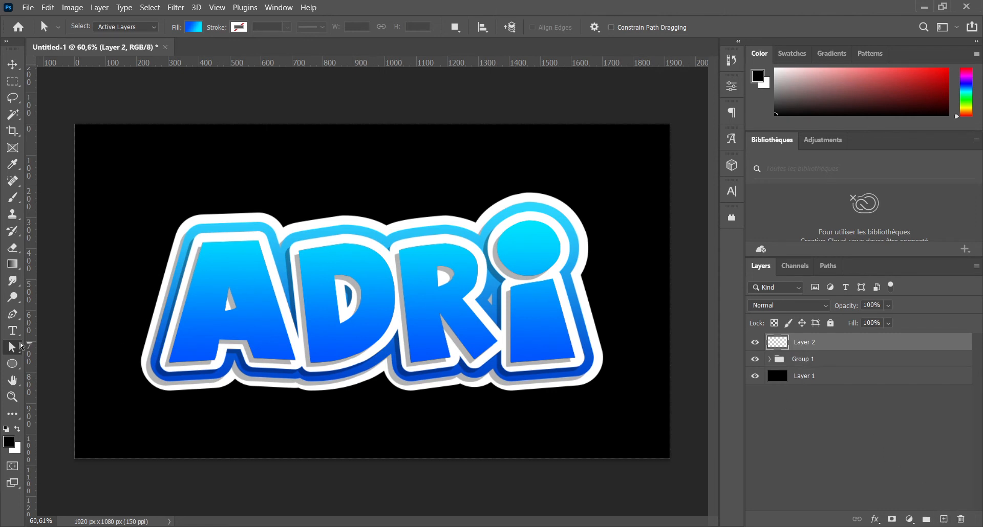
pyautogui.click(13, 364)
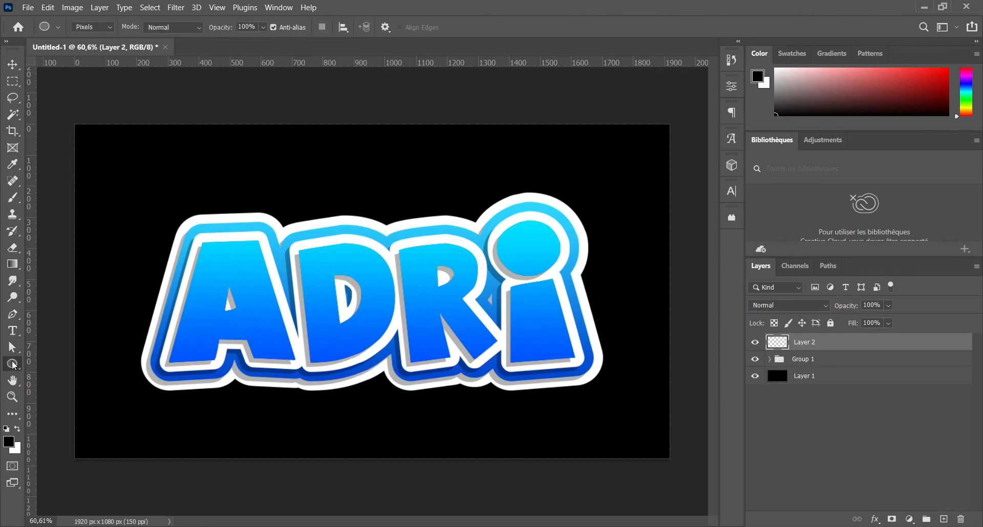
pyautogui.click(384, 28)
pyautogui.click(385, 28)
pyautogui.click(9, 444)
pyautogui.moveTo(578, 167); pyautogui.dragTo(573, 131)
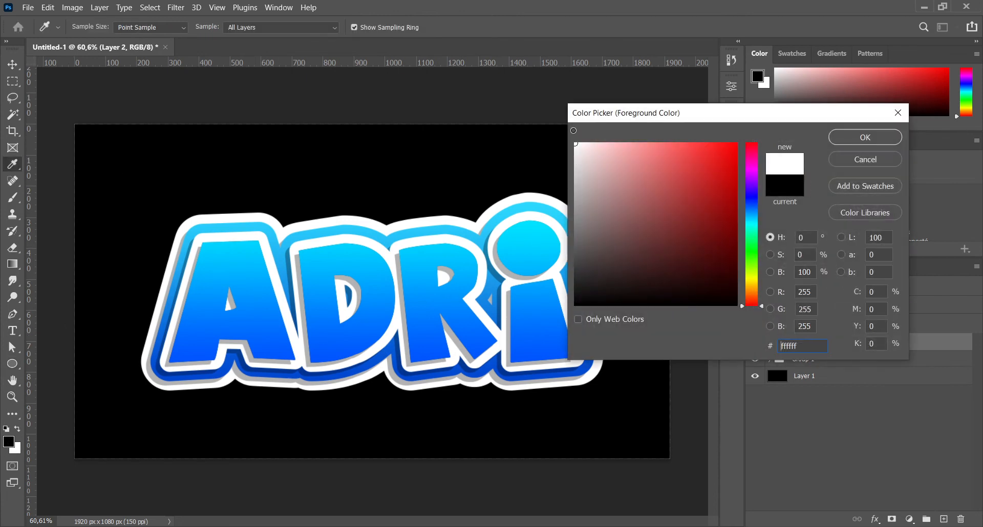
pyautogui.click(856, 140)
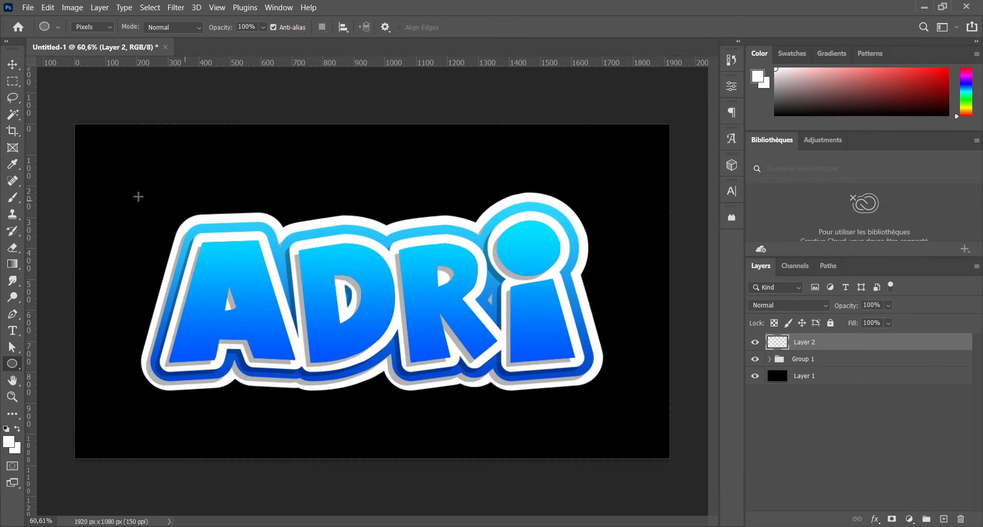
pyautogui.moveTo(120, 168); pyautogui.dragTo(655, 317)
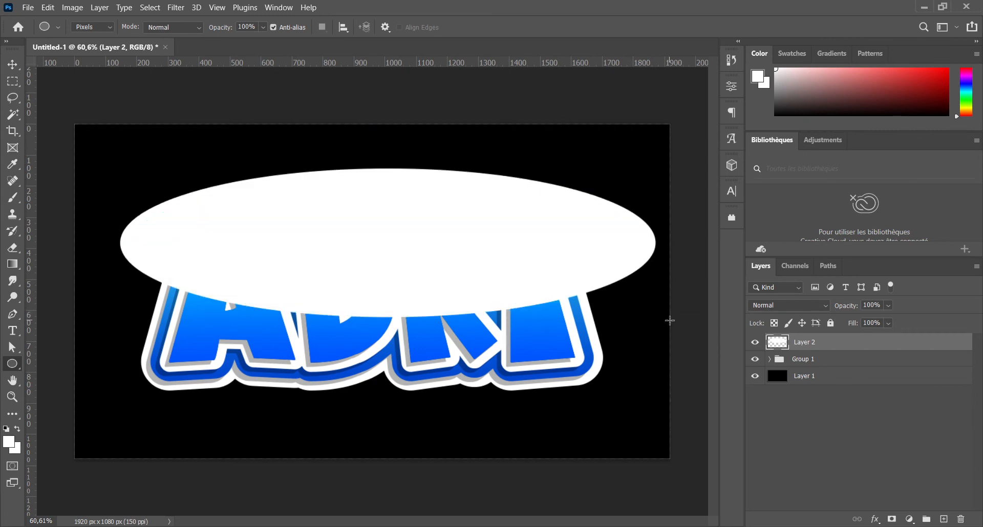
# Step: Clip the white ellipse layer to Group 1 and fade it out towards the top with a linear gradient on a layer mask
pyautogui.rightClick(808, 344)
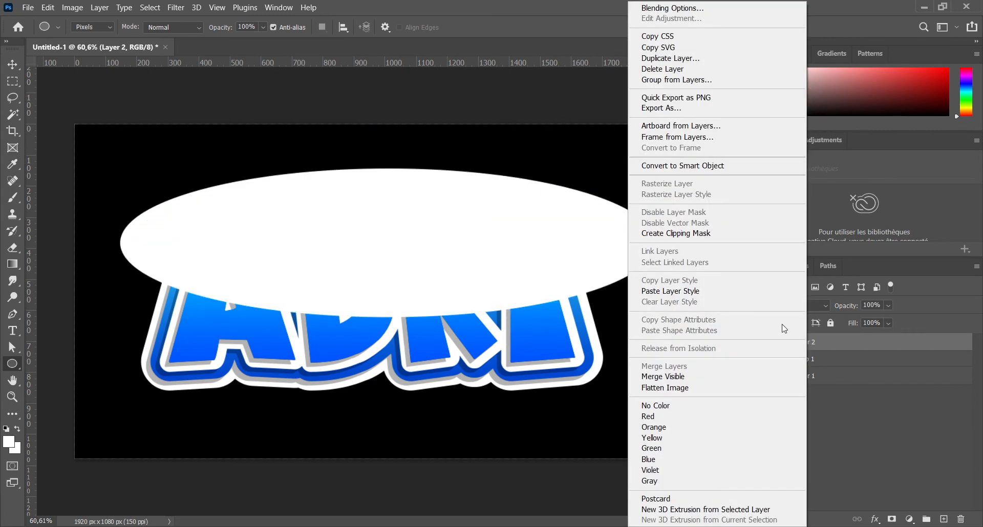
pyautogui.click(694, 242)
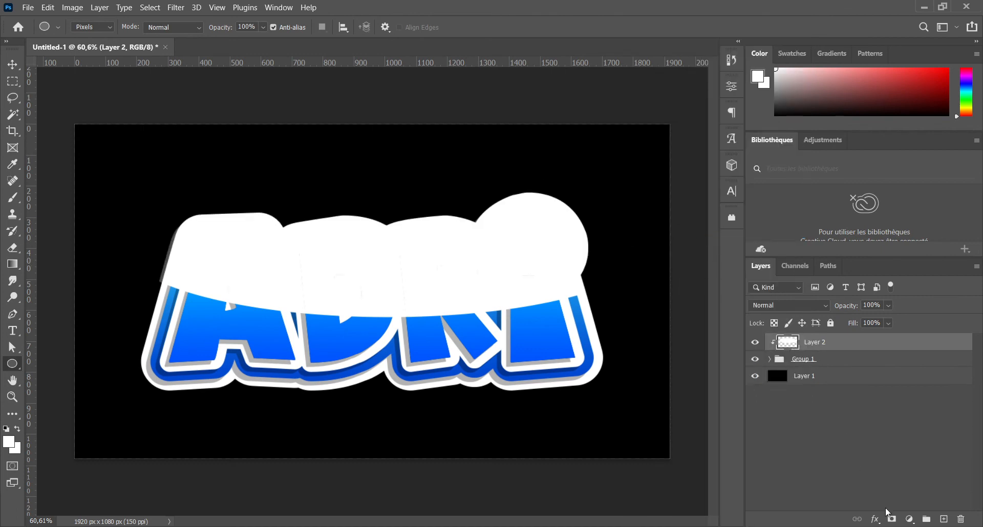
pyautogui.click(891, 519)
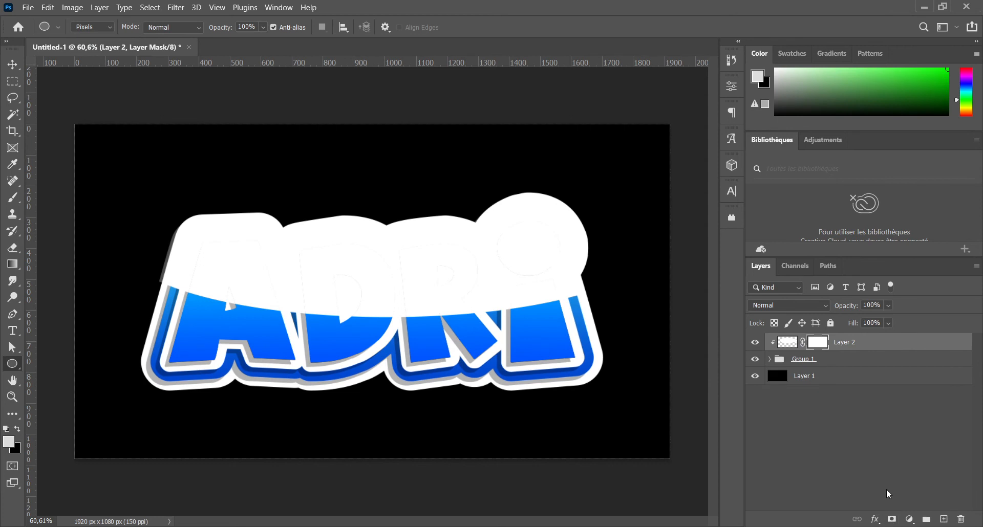
pyautogui.click(13, 264)
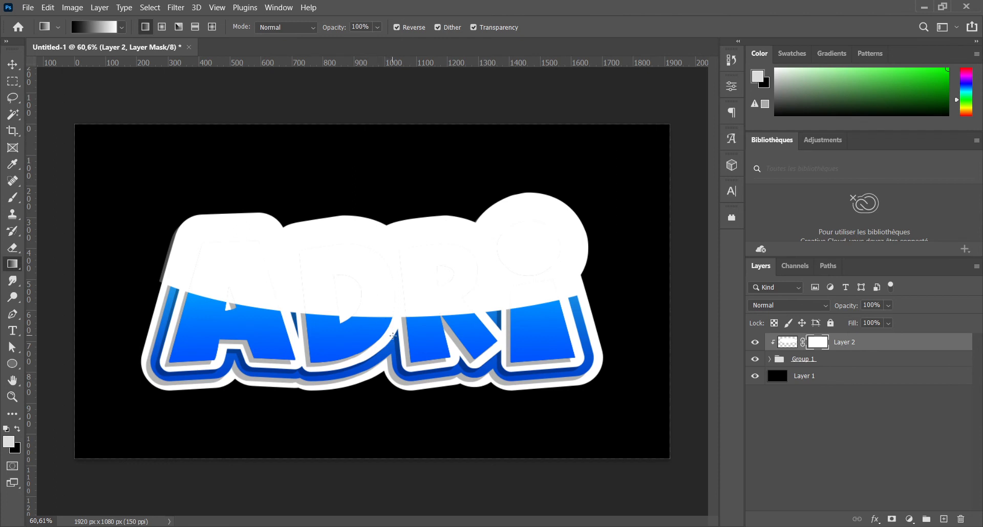
pyautogui.moveTo(393, 335); pyautogui.dragTo(401, 191)
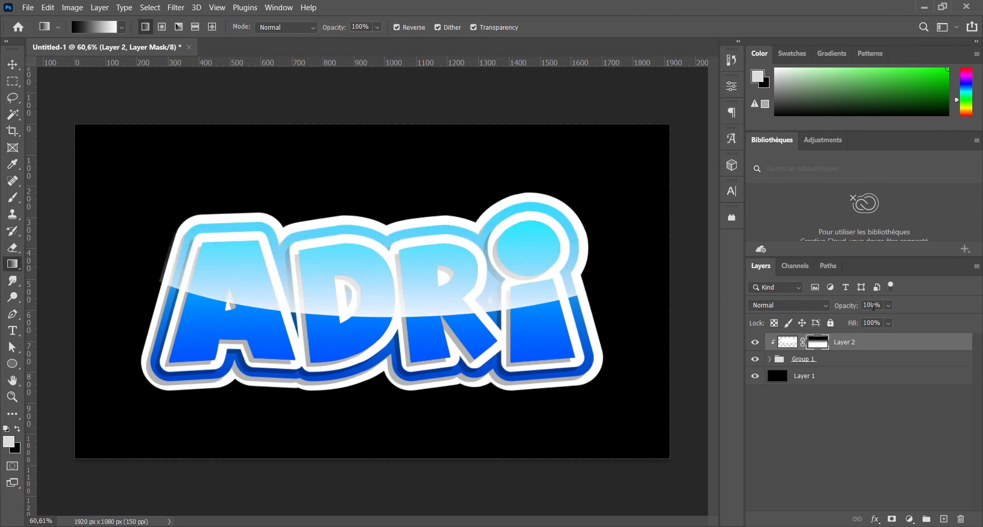
# Step: Set the opacity of the ellipse layer to 20% and deselect it
pyautogui.click(862, 306)
pyautogui.write('20')
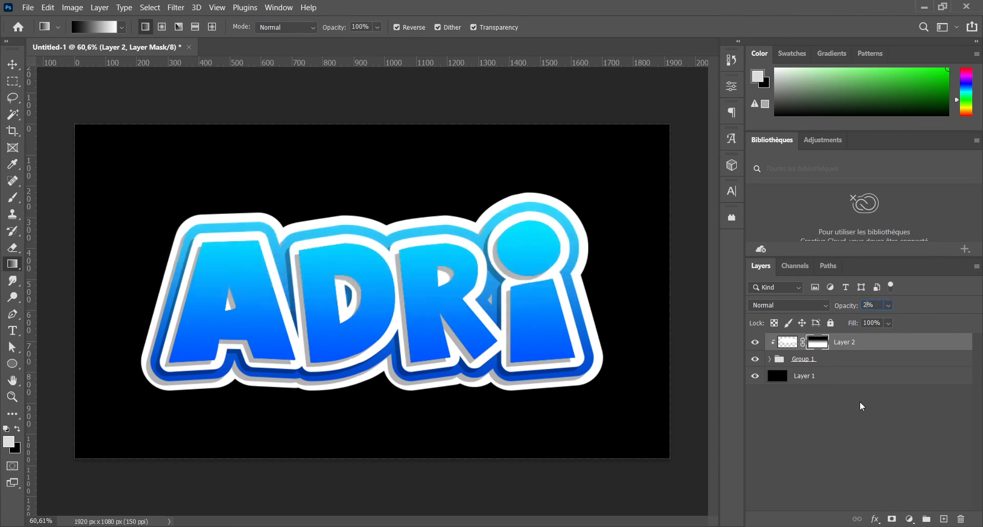
pyautogui.click(835, 419)
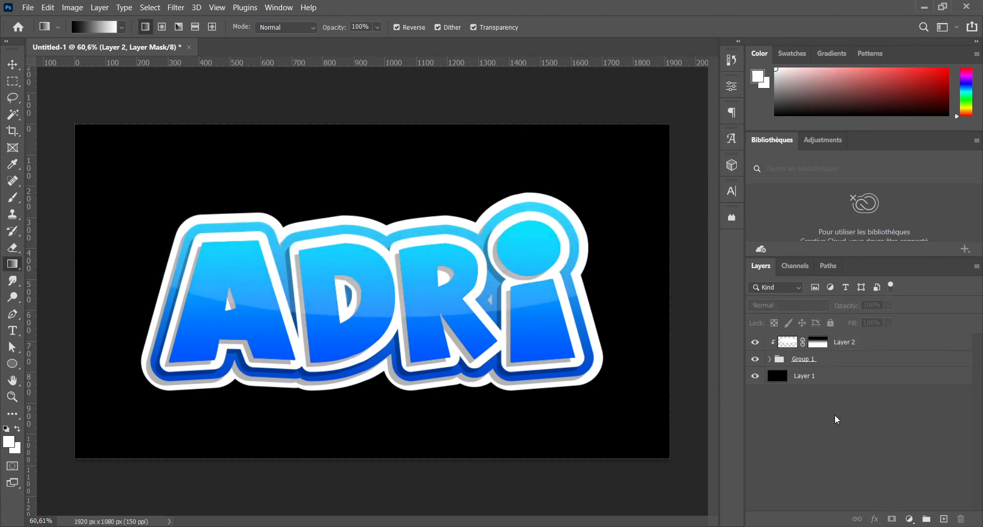
# Step: Enable a white outer glow on the Adri copy layer inside Group 1, toggling it off and on to compare
pyautogui.click(12, 65)
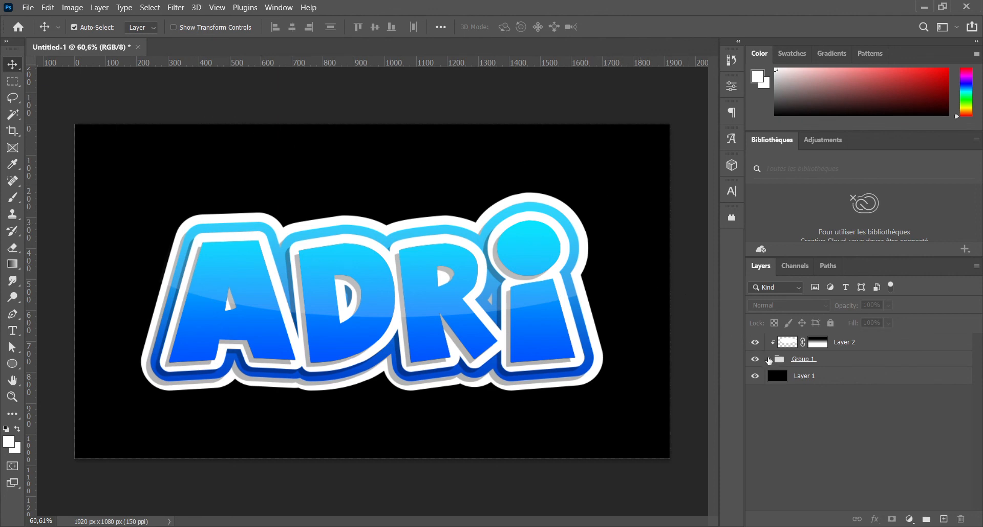
pyautogui.click(770, 360)
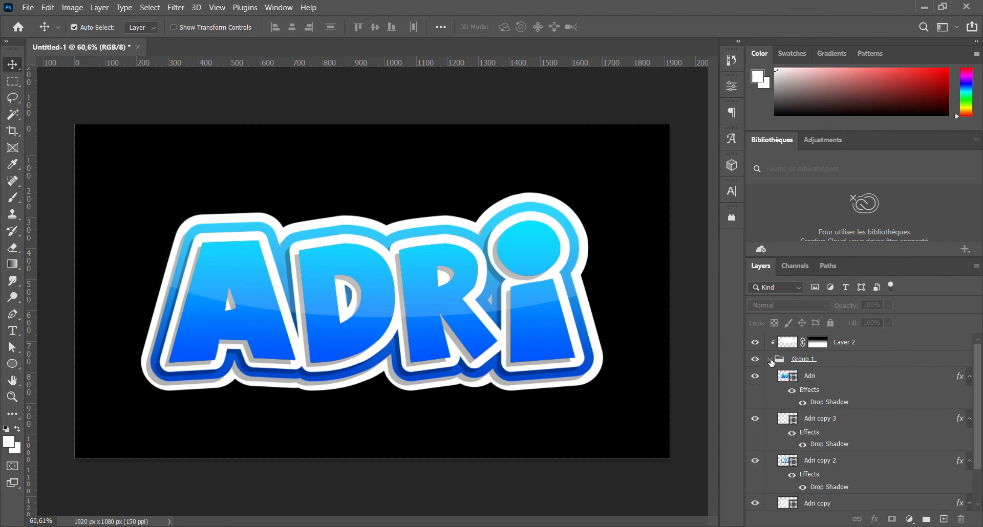
pyautogui.scroll(-3, 826, 463)
pyautogui.click(826, 464)
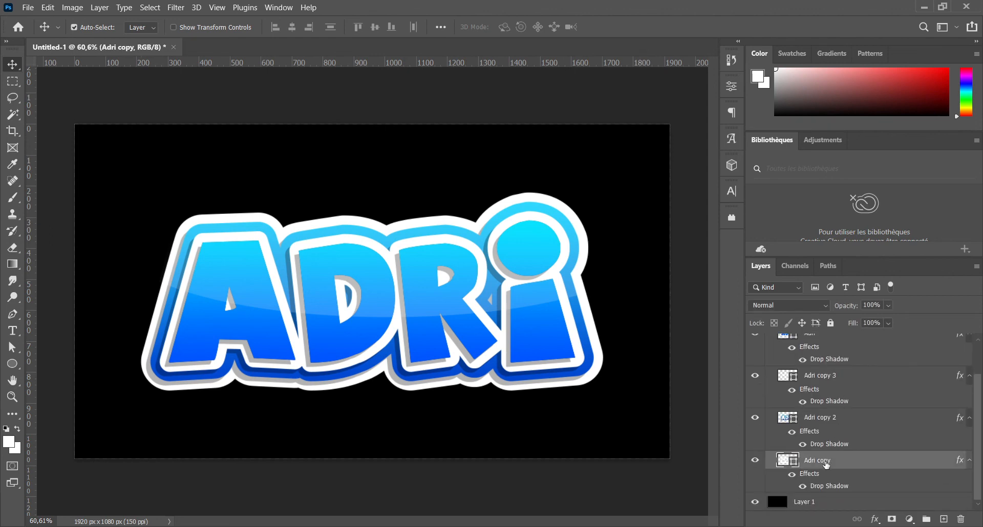
pyautogui.doubleClick(820, 485)
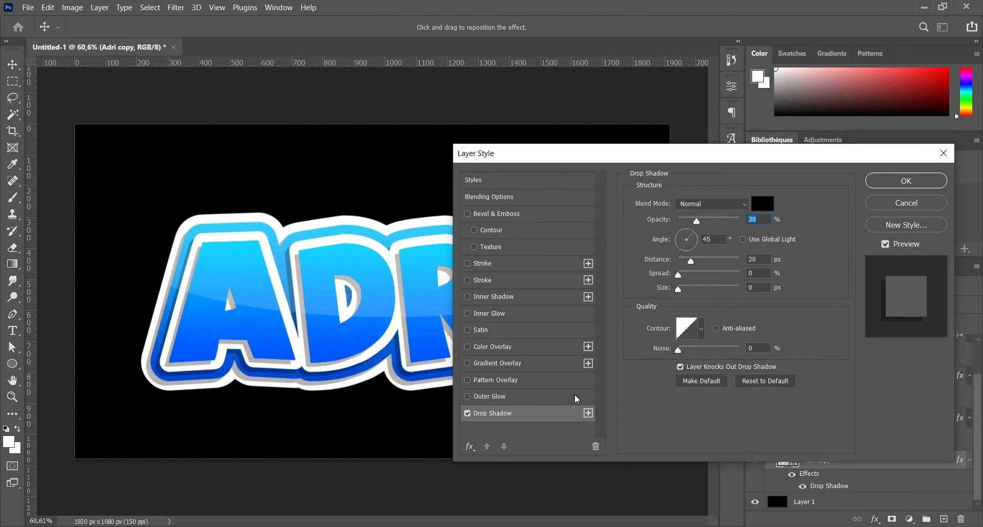
pyautogui.click(481, 395)
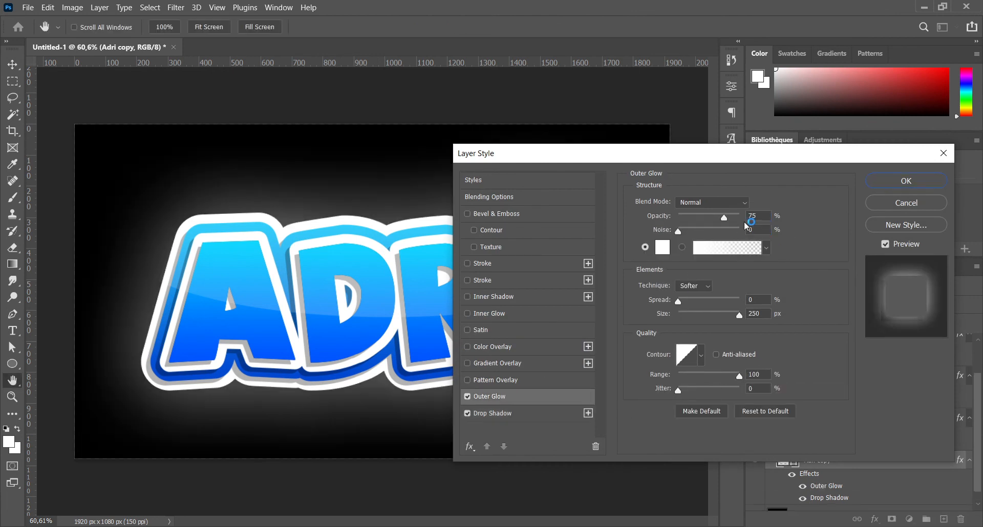
pyautogui.moveTo(702, 159); pyautogui.dragTo(647, 177)
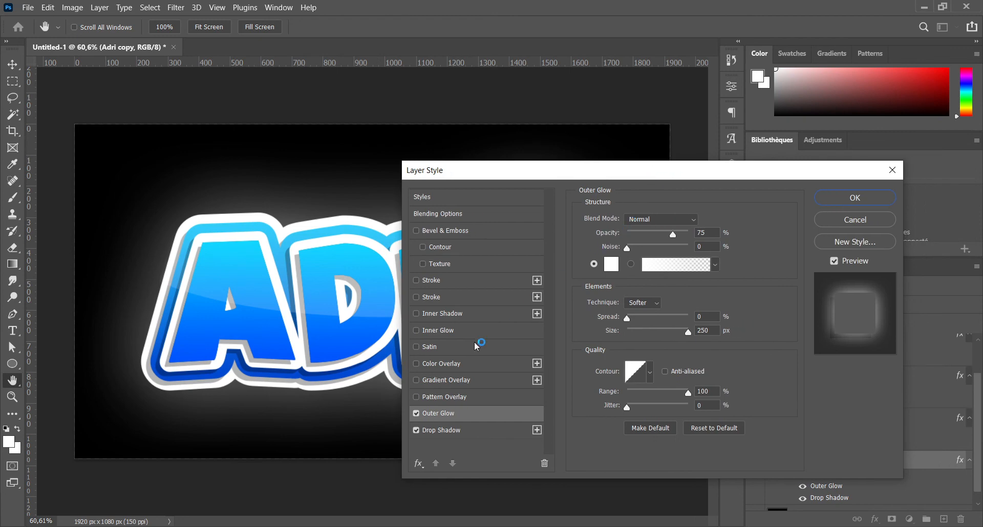
pyautogui.click(417, 413)
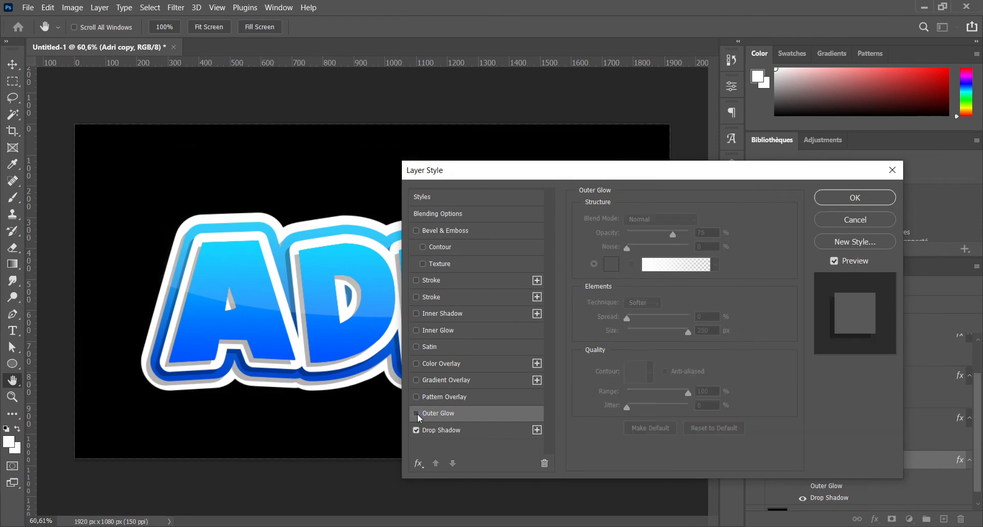
pyautogui.moveTo(565, 179); pyautogui.dragTo(691, 171)
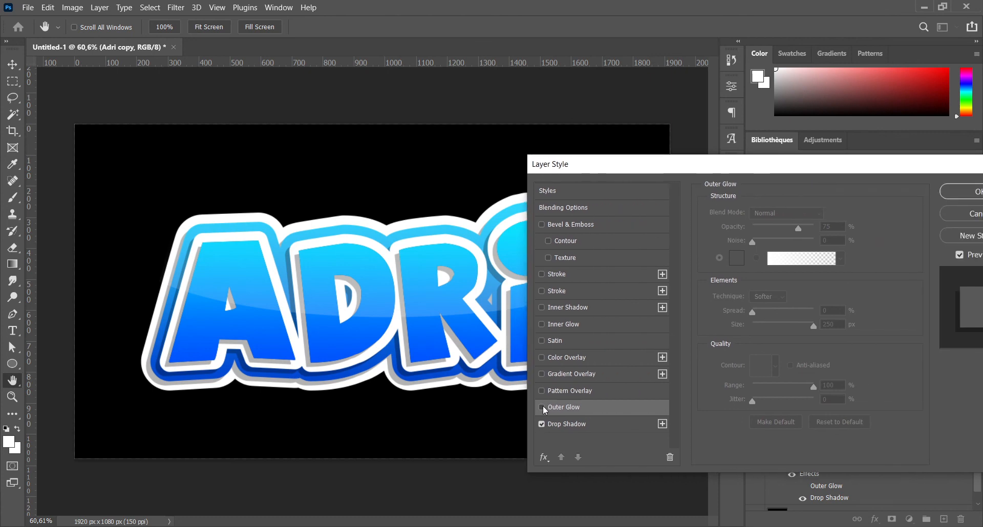
pyautogui.click(541, 407)
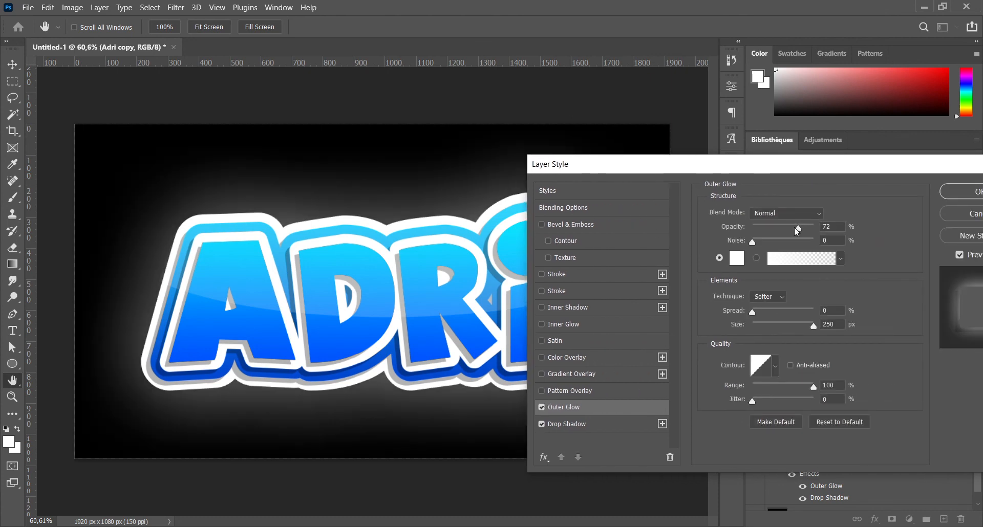
# Step: Set the outer glow's opacity to 50% and its size to 100 px, and apply the layer style
pyautogui.moveTo(797, 229)
pyautogui.mouseDown()
pyautogui.moveTo(771, 226)
pyautogui.moveTo(782, 226)
pyautogui.mouseUp()
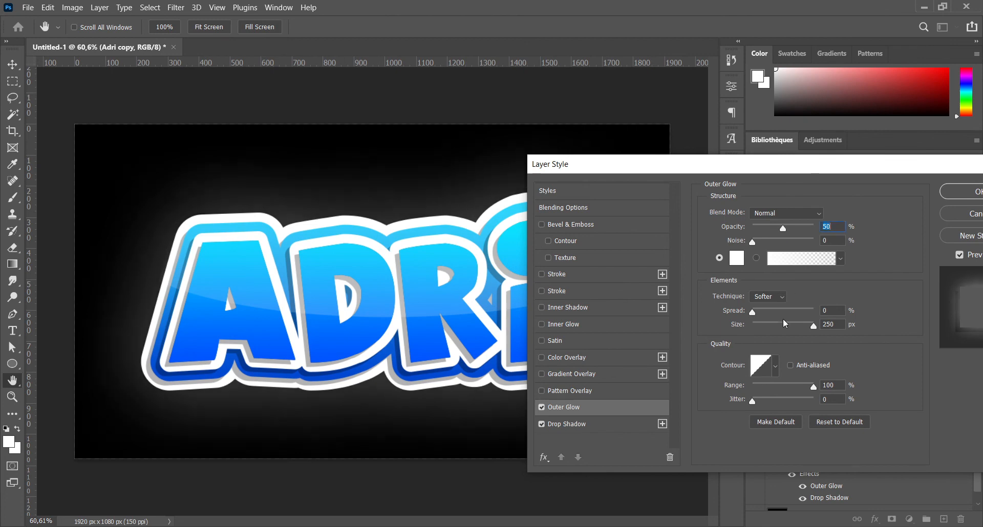
pyautogui.click(784, 327)
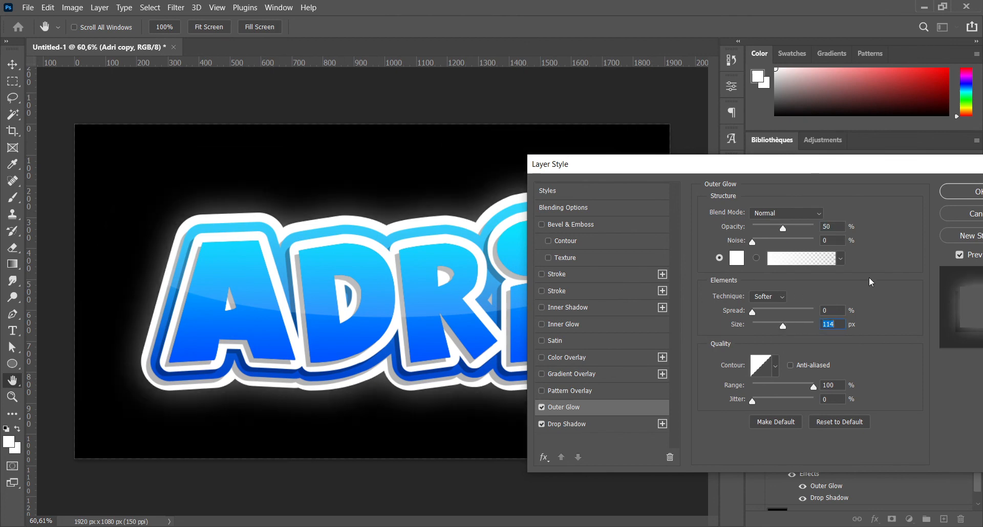
pyautogui.write('100')
pyautogui.moveTo(894, 182); pyautogui.dragTo(685, 194)
pyautogui.click(796, 214)
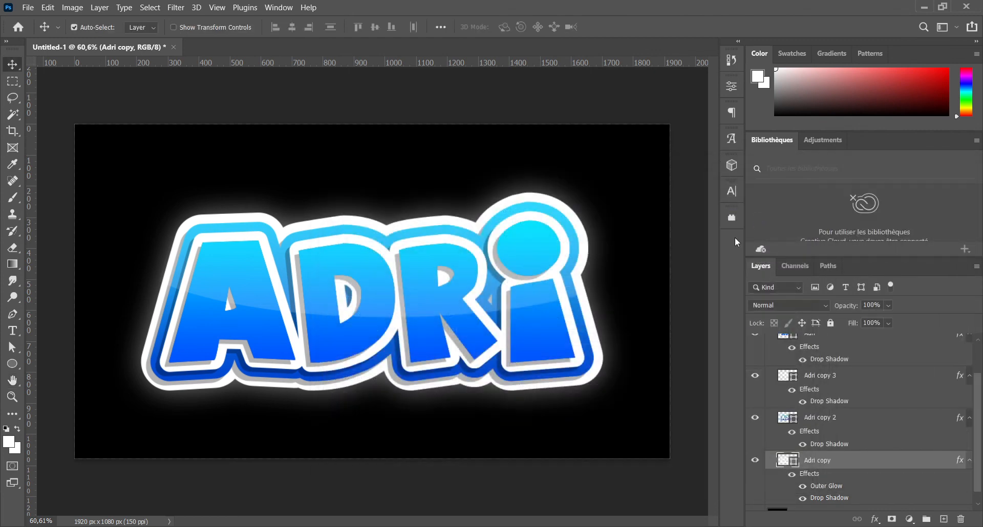
pyautogui.click(219, 116)
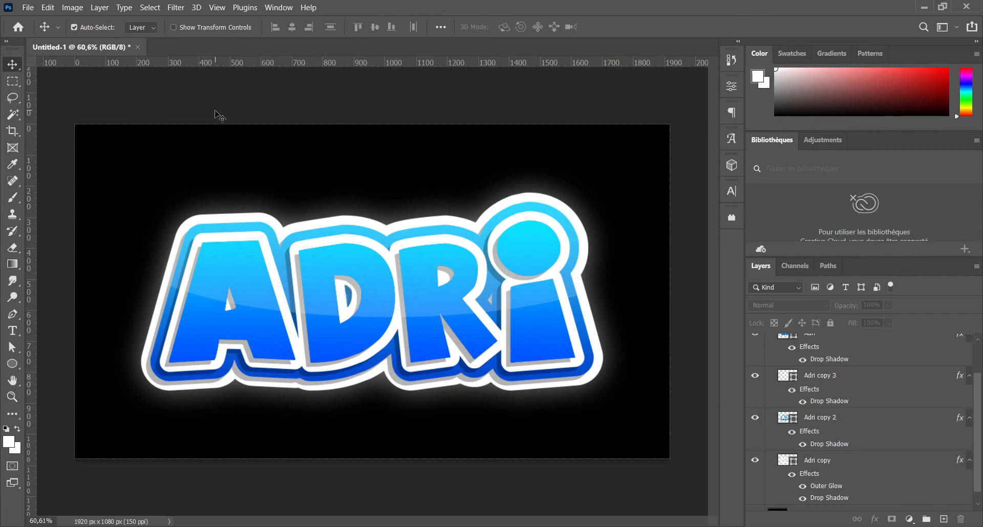